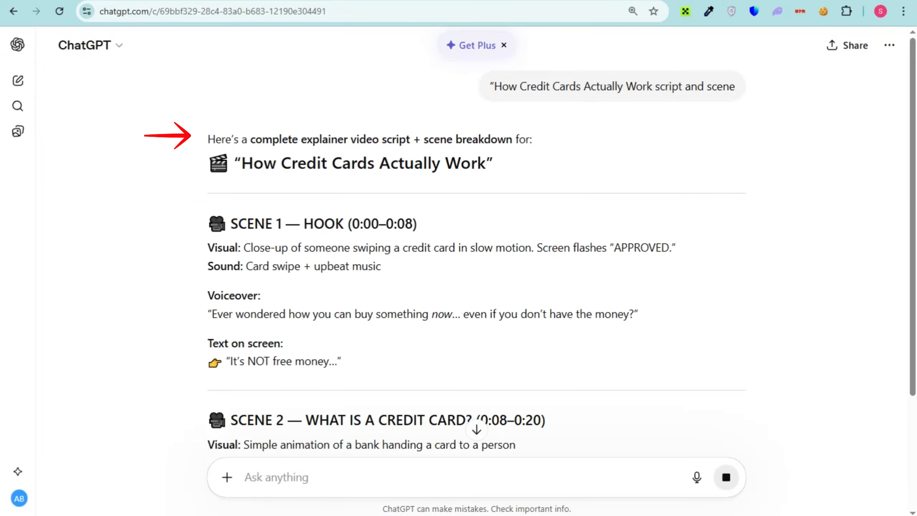
Read through the generated "How Credit Cards Actually Work" script and its scene breakdown
scroll(476, 260, down, 1)
scroll(476, 260, down, 2)
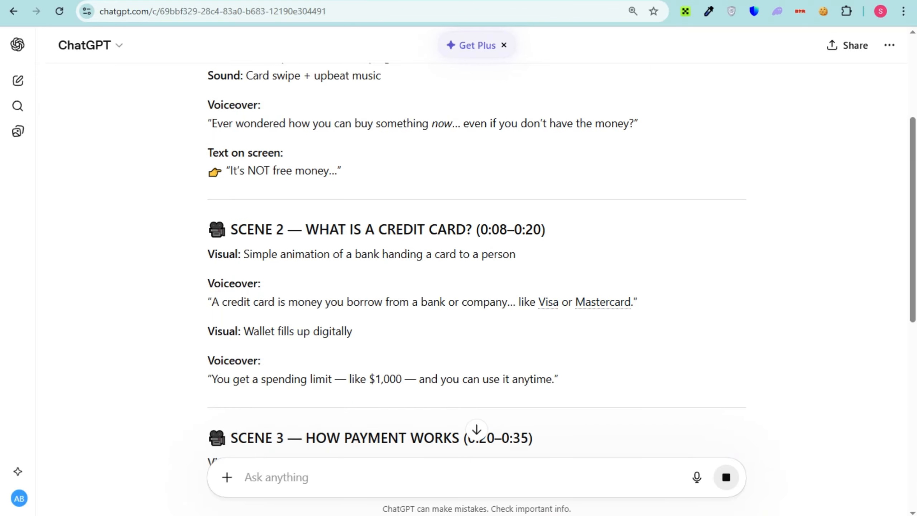
scroll(477, 260, down, 5)
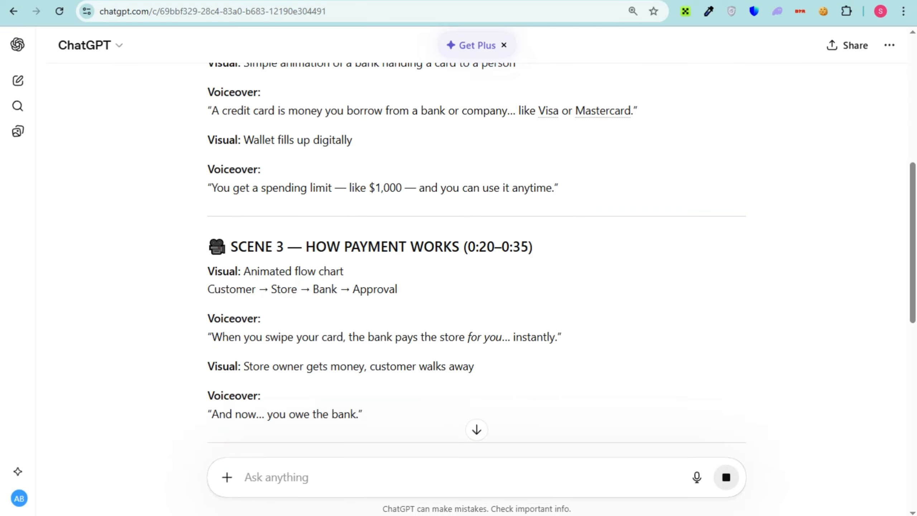
scroll(476, 260, down, 2)
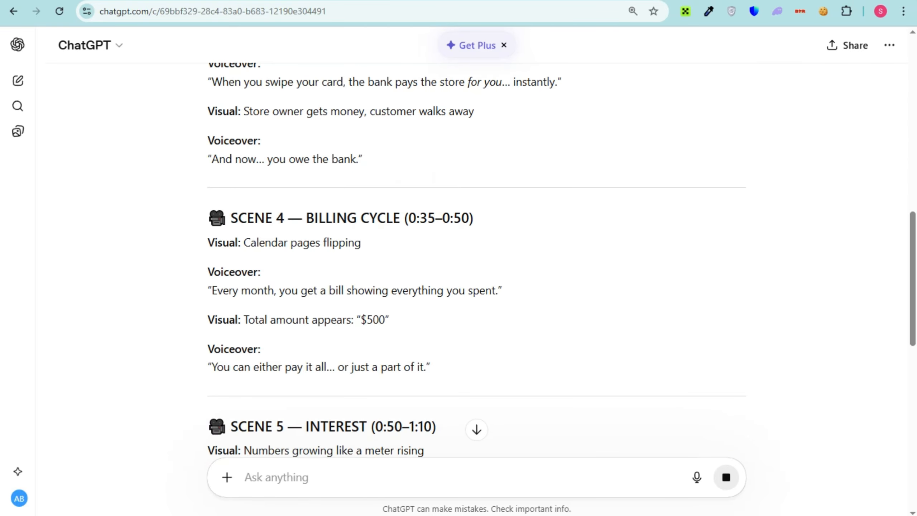
scroll(476, 260, down, 4)
scroll(477, 260, up, 9)
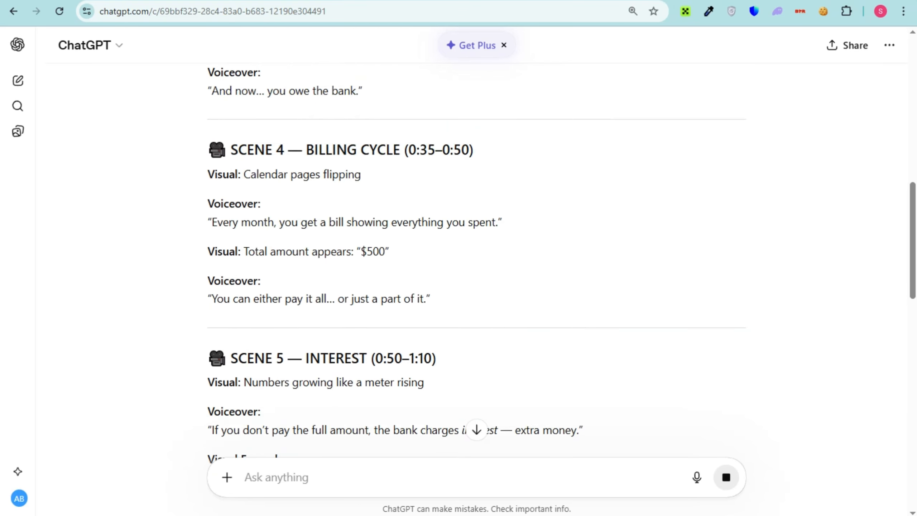
scroll(477, 260, up, 5)
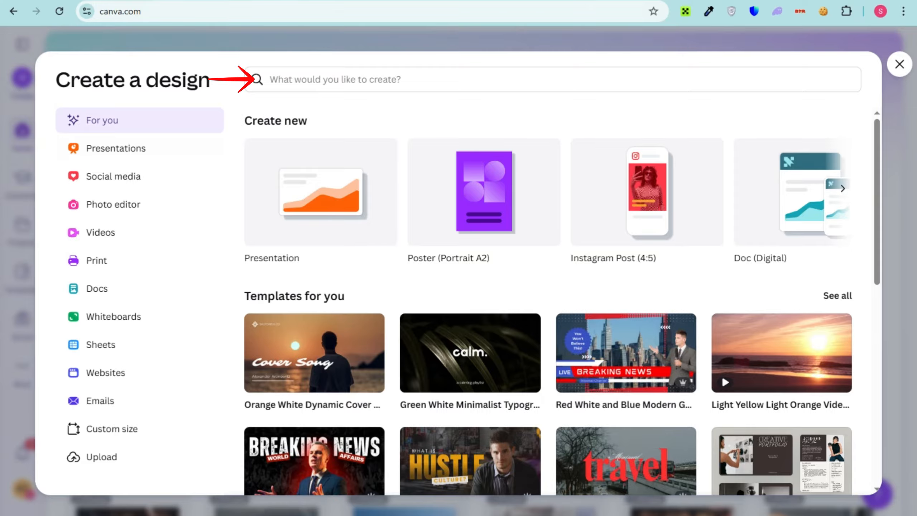
Switch to Canva and create a blank 1920 × 1080 px Landscape Video design
key(alt+Tab)
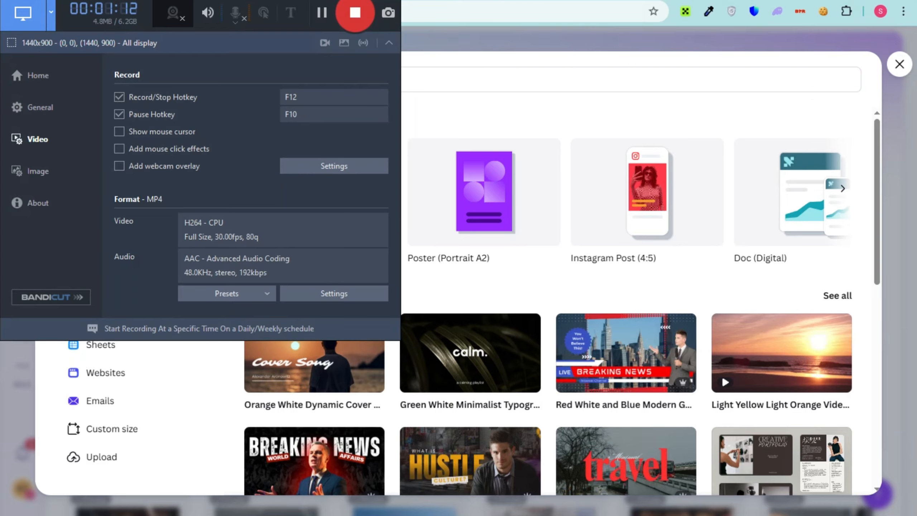
key(alt+Tab)
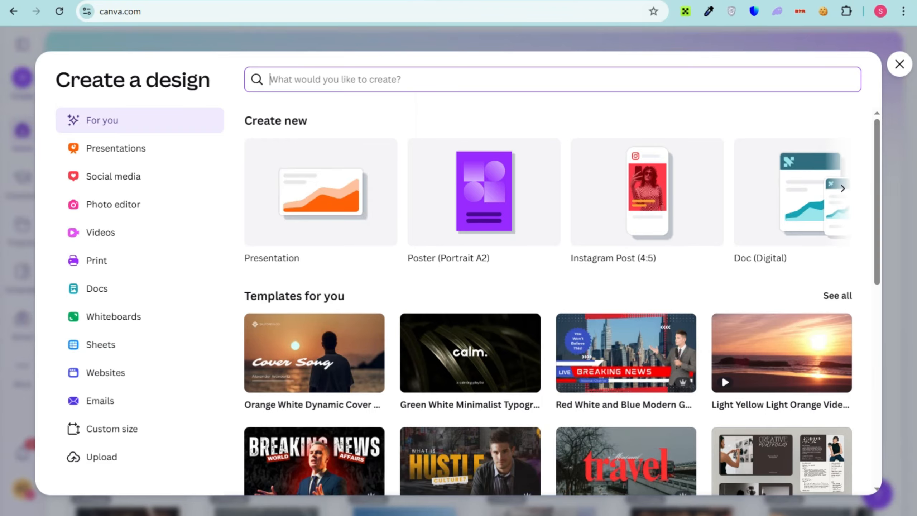
click(101, 232)
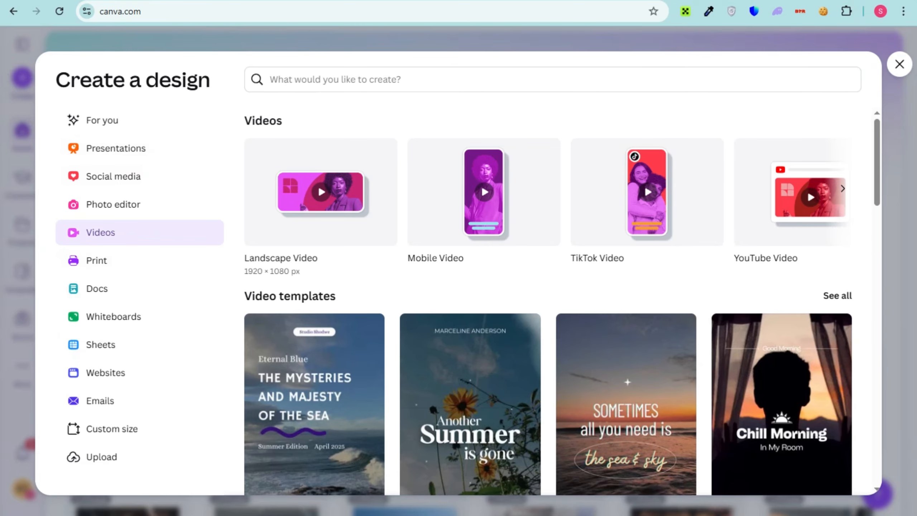
click(320, 192)
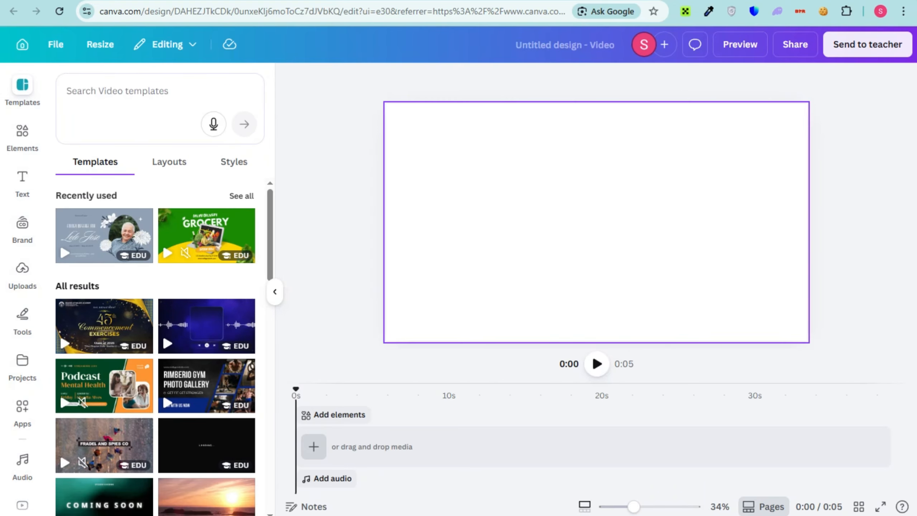
Search the design elements for "office" and limit the results to graphics
click(22, 136)
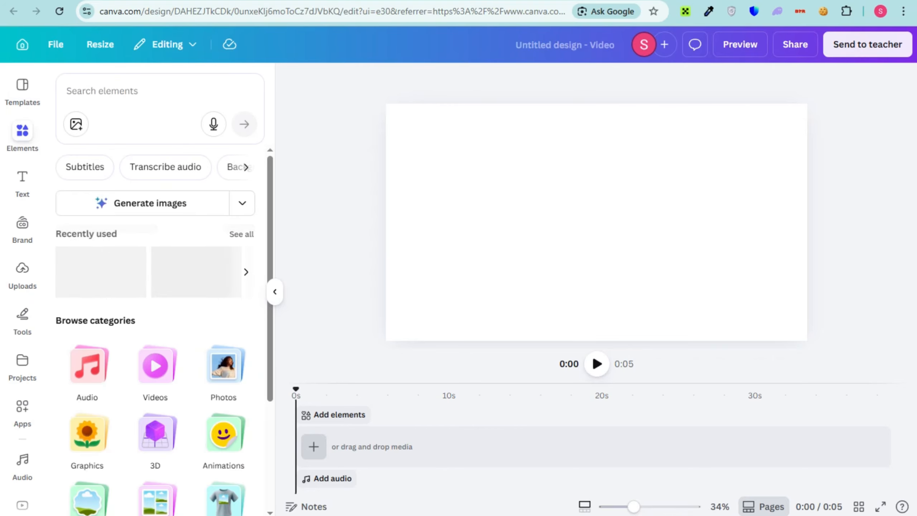
click(102, 91)
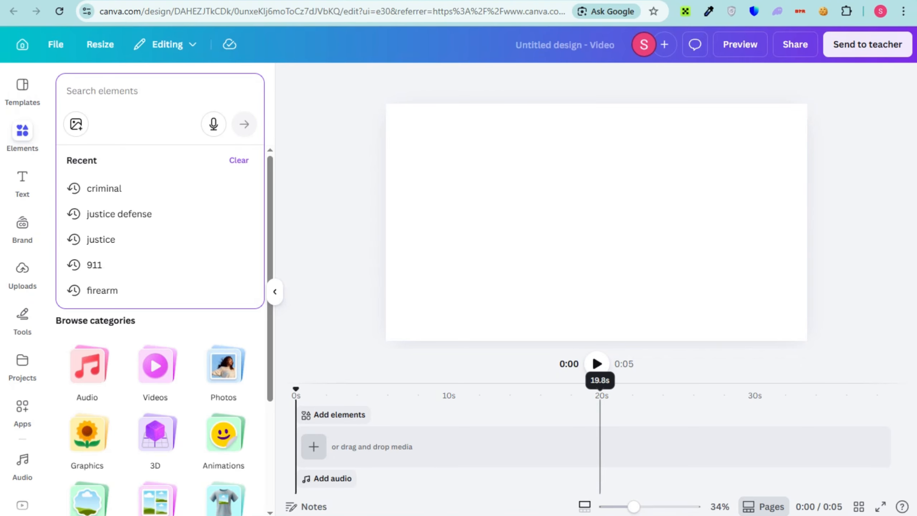
click(563, 515)
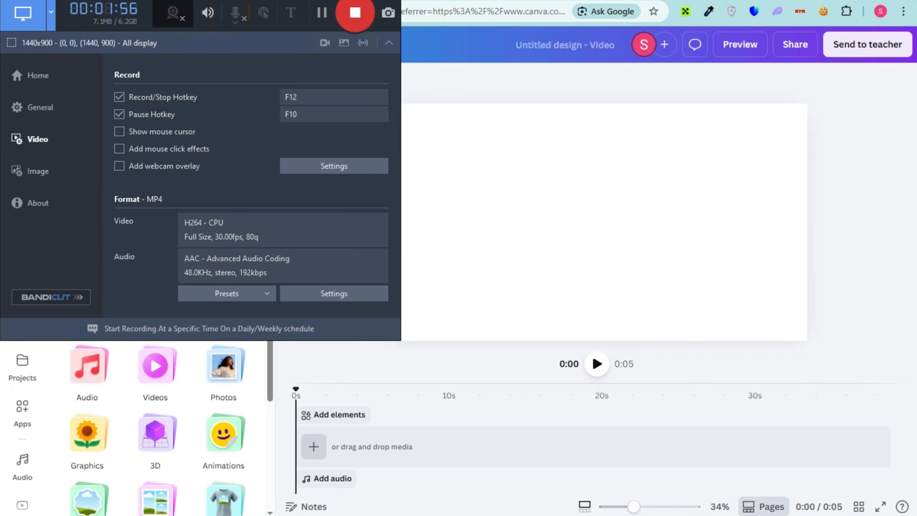
click(597, 223)
click(102, 91)
text(office)
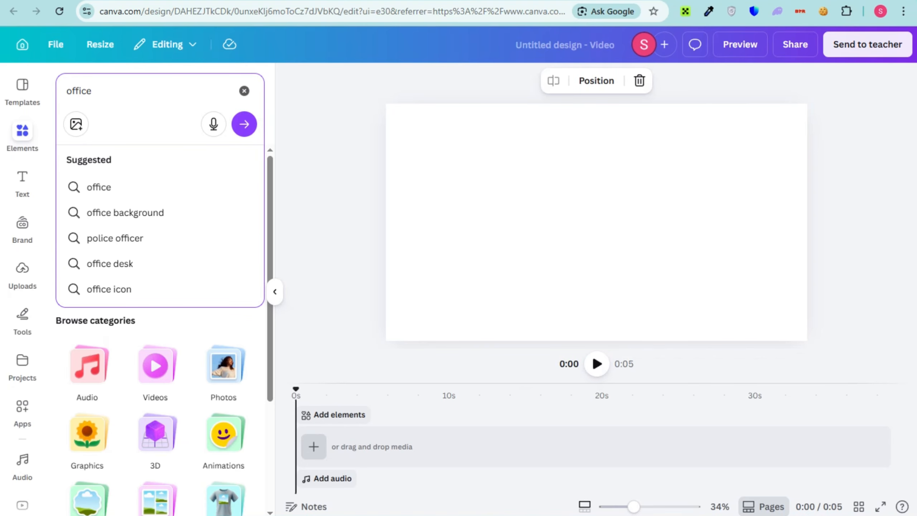
key(Return)
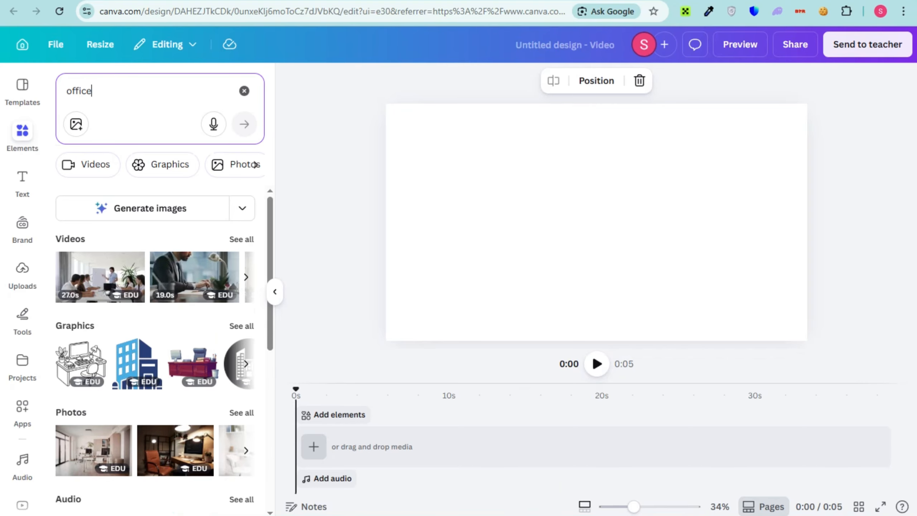
click(169, 165)
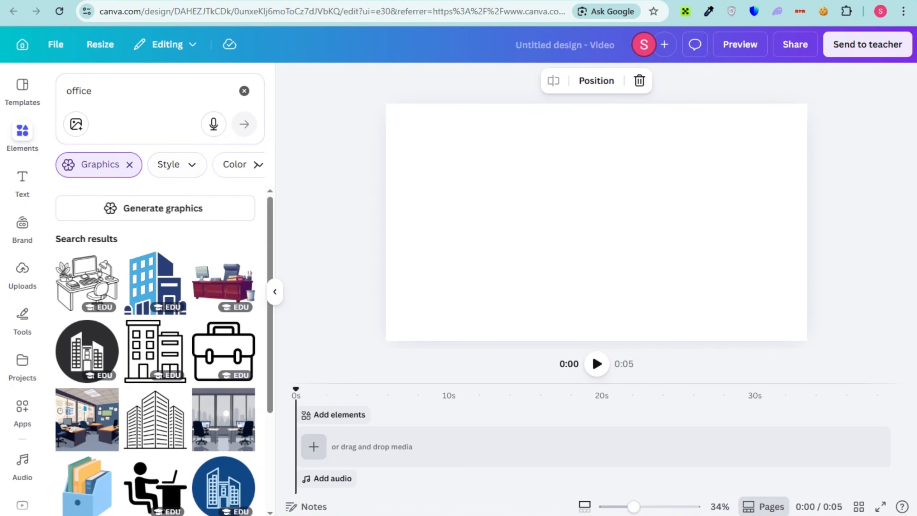
Add the grey office illustration with two desks and city-view windows, and set it as the page background
click(223, 419)
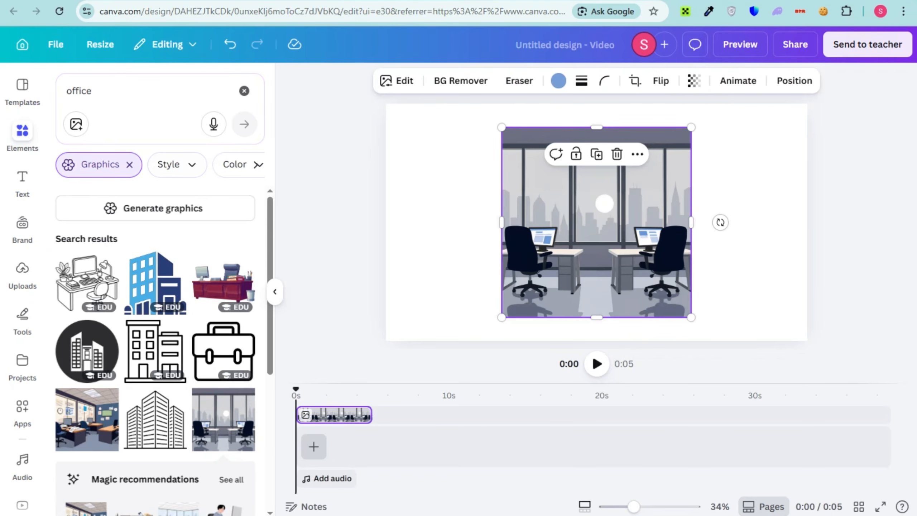
right_click(622, 197)
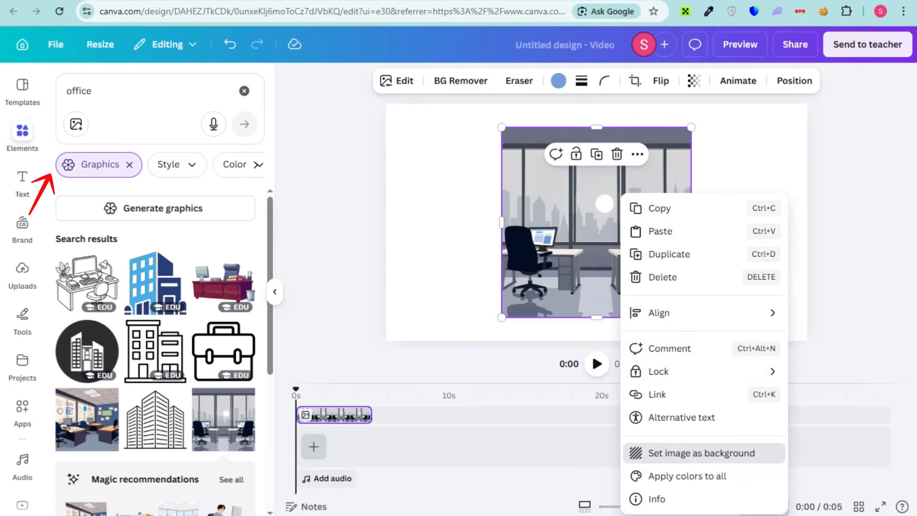
click(679, 452)
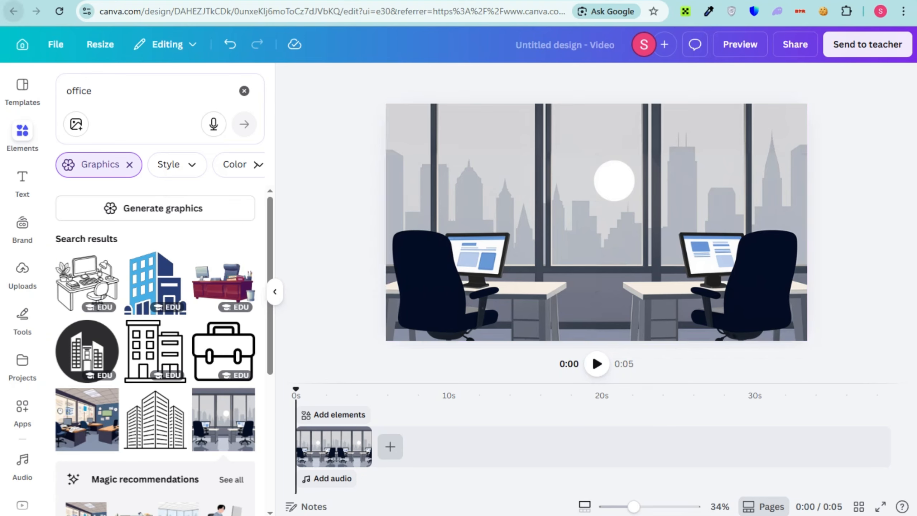
Search the graphics for "man talking"
click(78, 91)
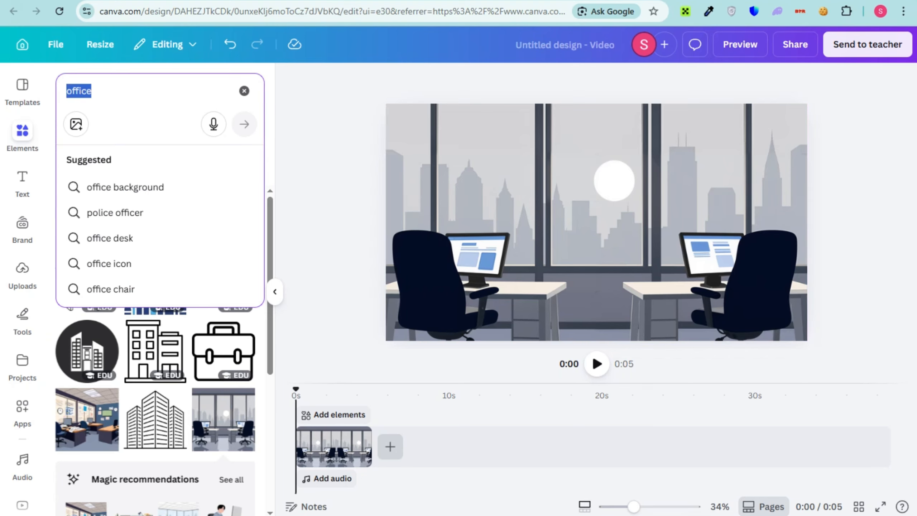
text(man t)
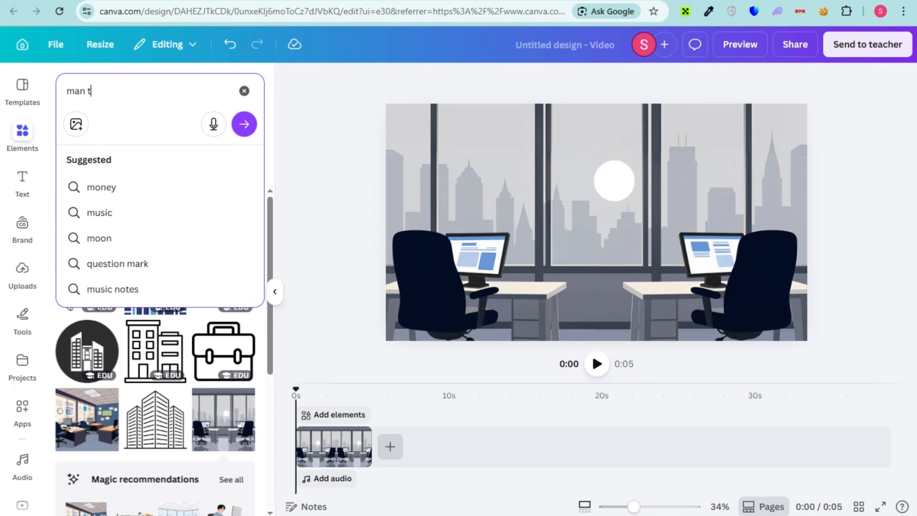
text(al)
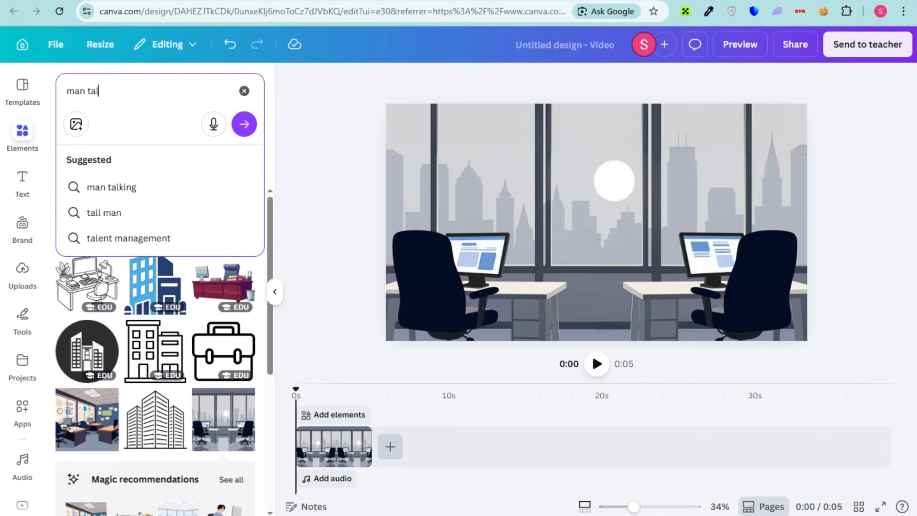
key(Down)
key(Return)
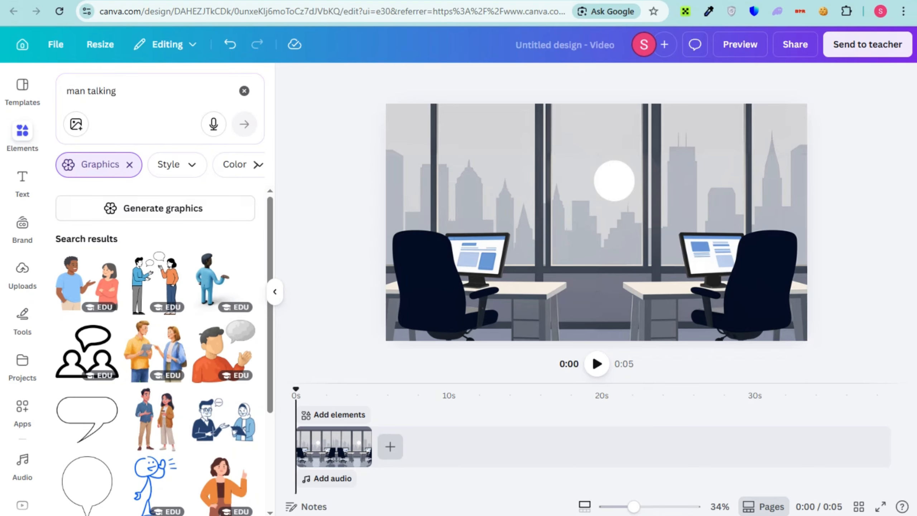
Filter the "man talking" graphics to show only animated ones
scroll(155, 351, down, 2)
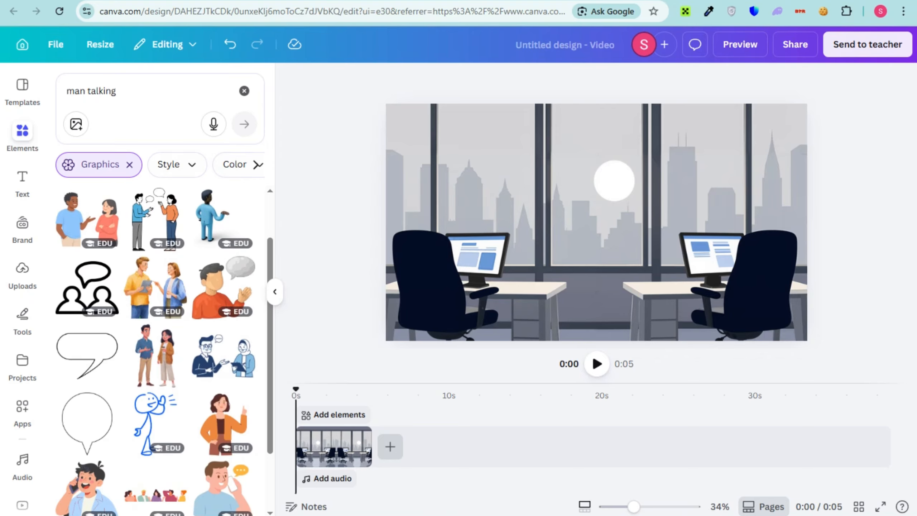
click(258, 164)
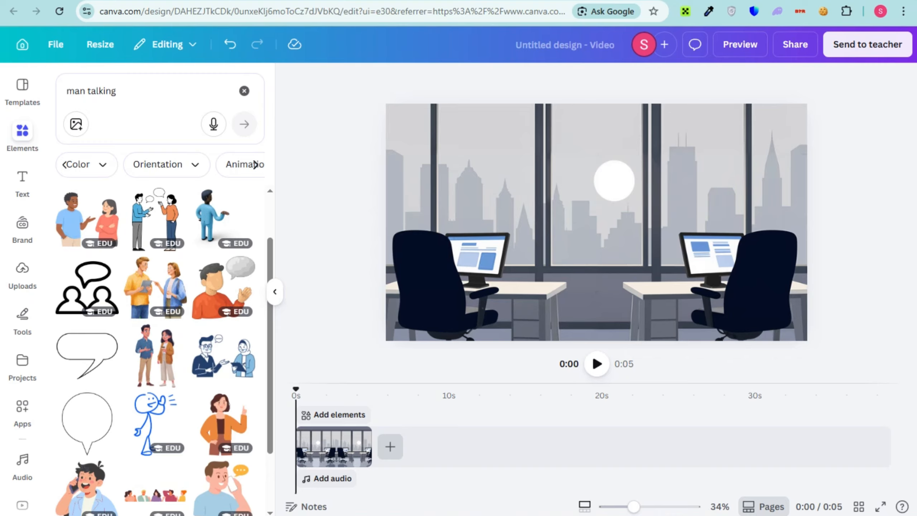
click(256, 164)
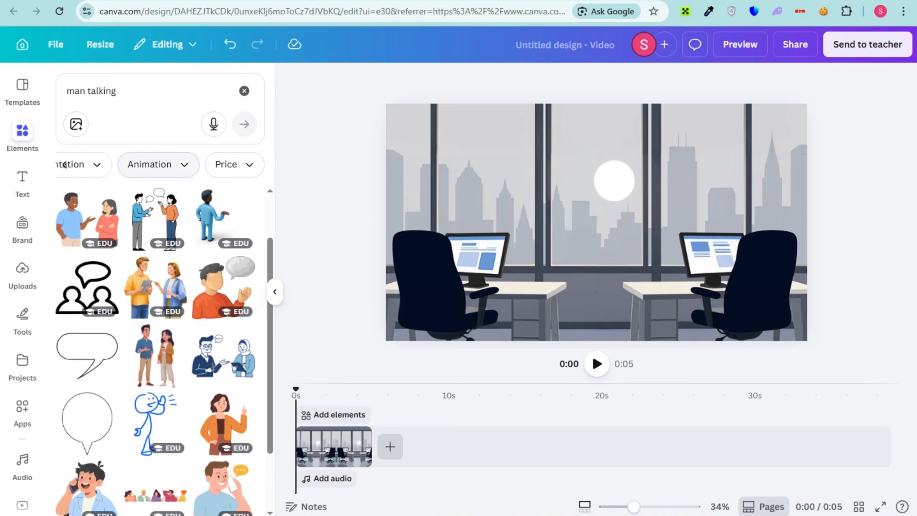
click(159, 164)
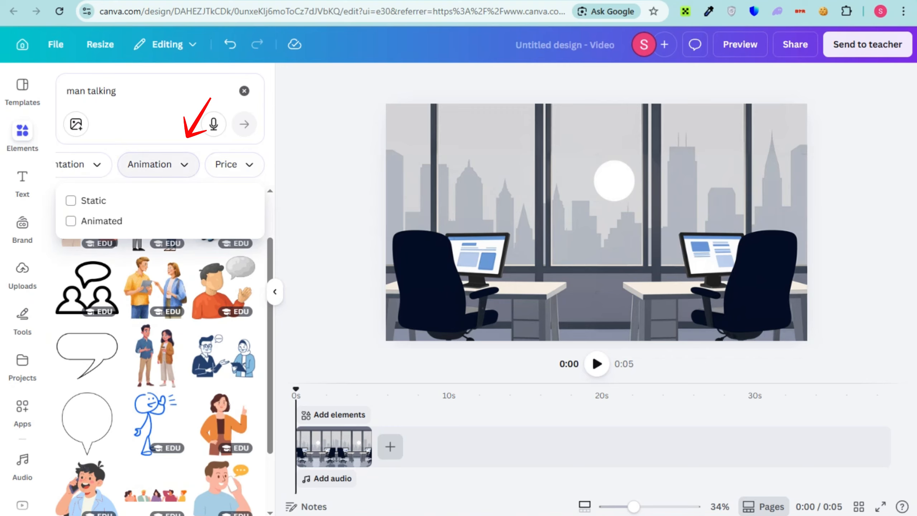
click(71, 221)
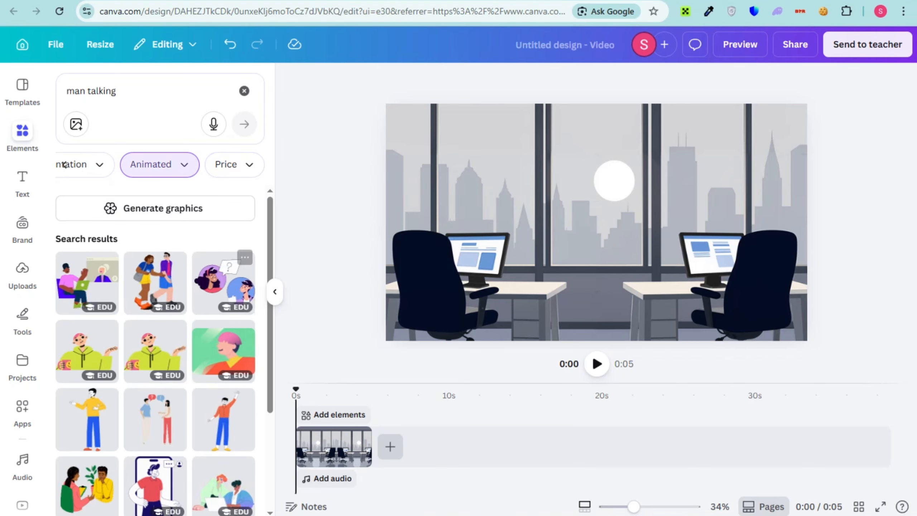
Browse the animated graphics and add the man in an orange shirt and blue trousers with a raised arm
scroll(64, 165, down, 3)
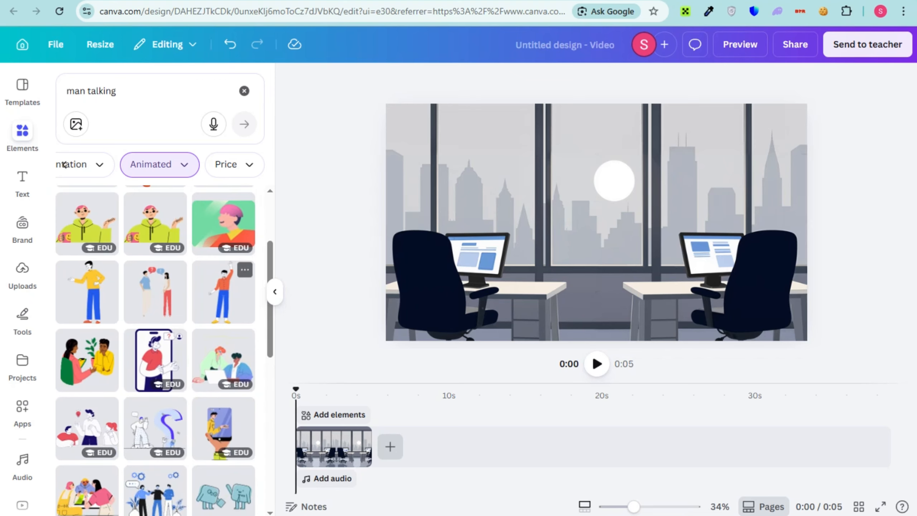
scroll(64, 164, down, 6)
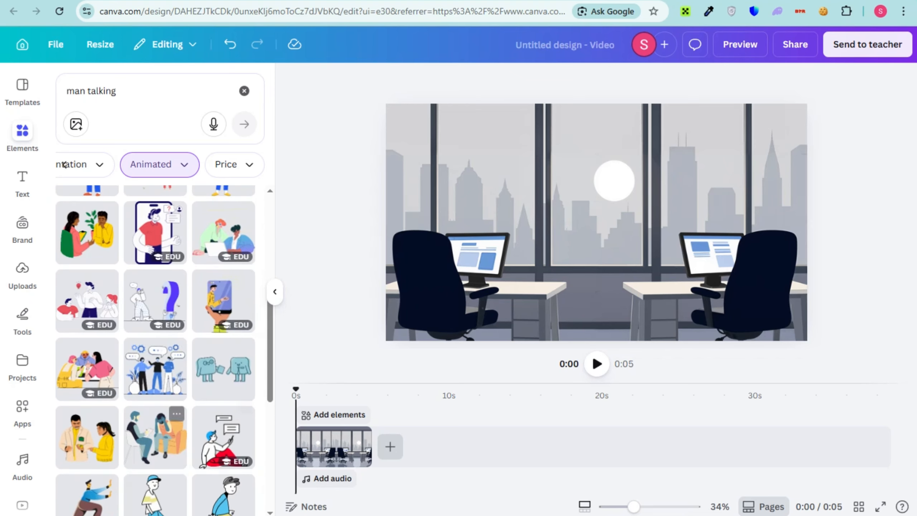
scroll(64, 165, down, 2)
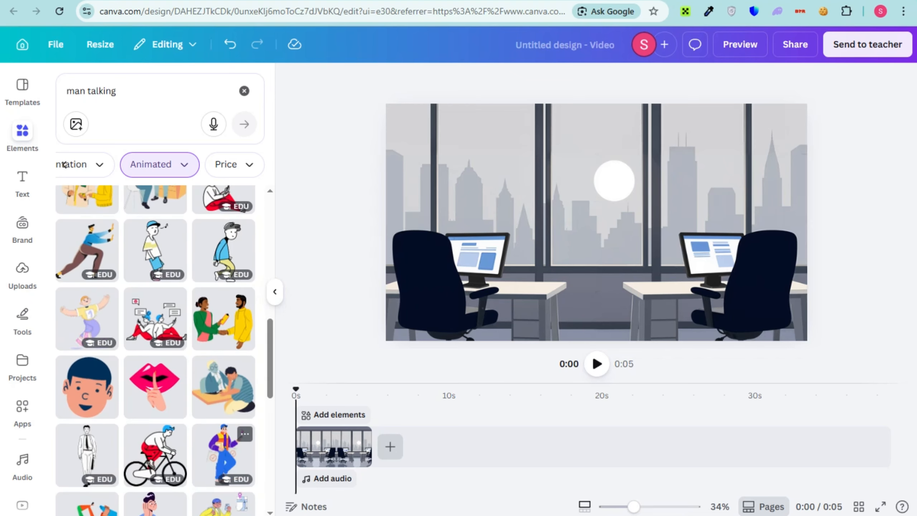
scroll(64, 165, down, 3)
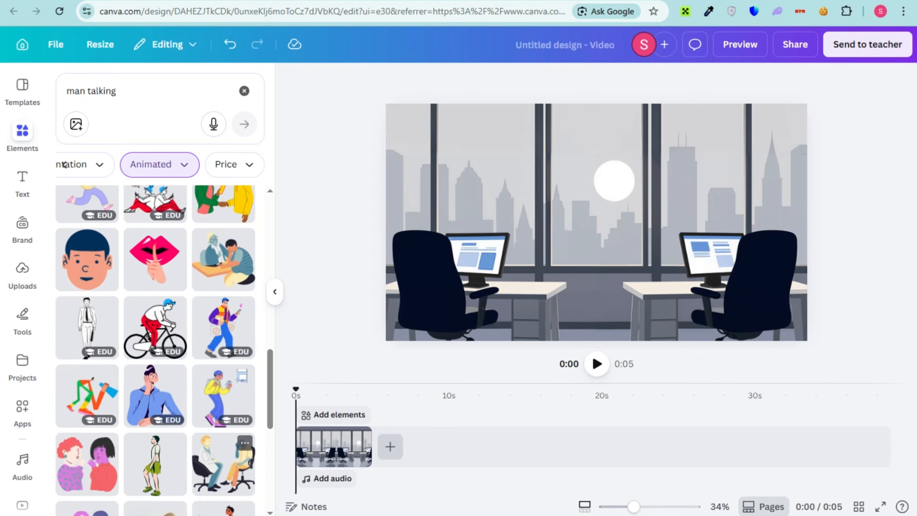
scroll(64, 164, up, 12)
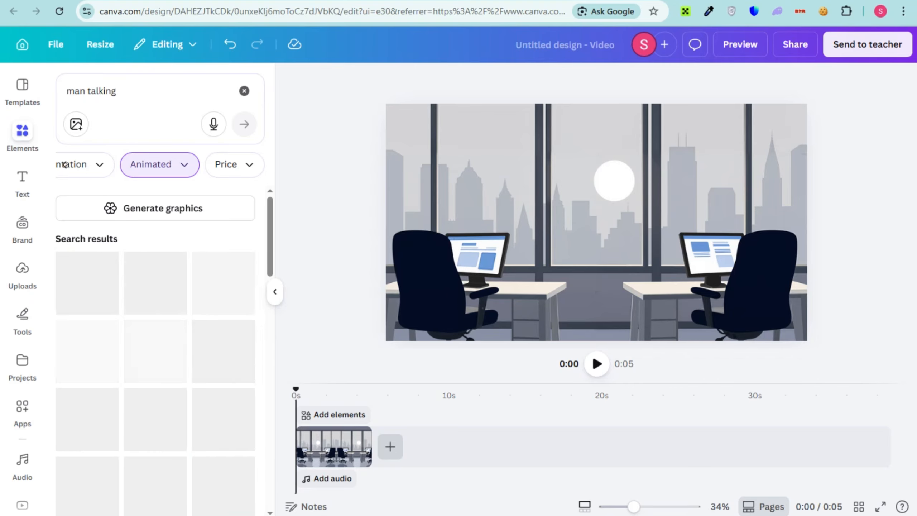
click(223, 421)
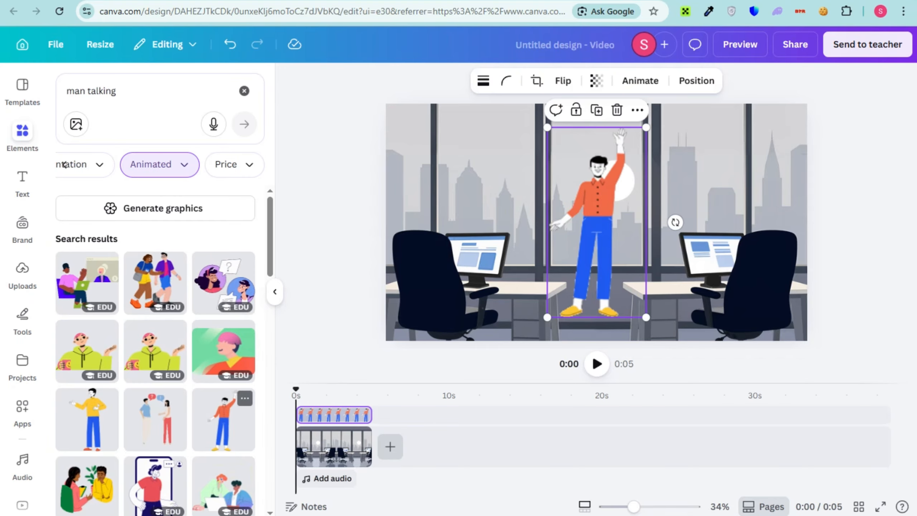
Shrink the man and place him between the two desks with his feet at the scene's lower edge
drag(597, 228, 547, 232)
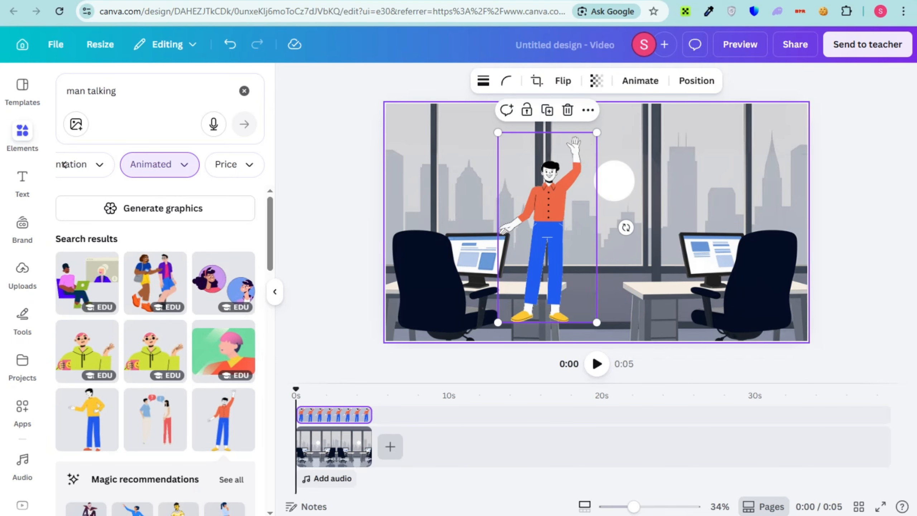
drag(596, 132, 582, 162)
drag(547, 234, 584, 253)
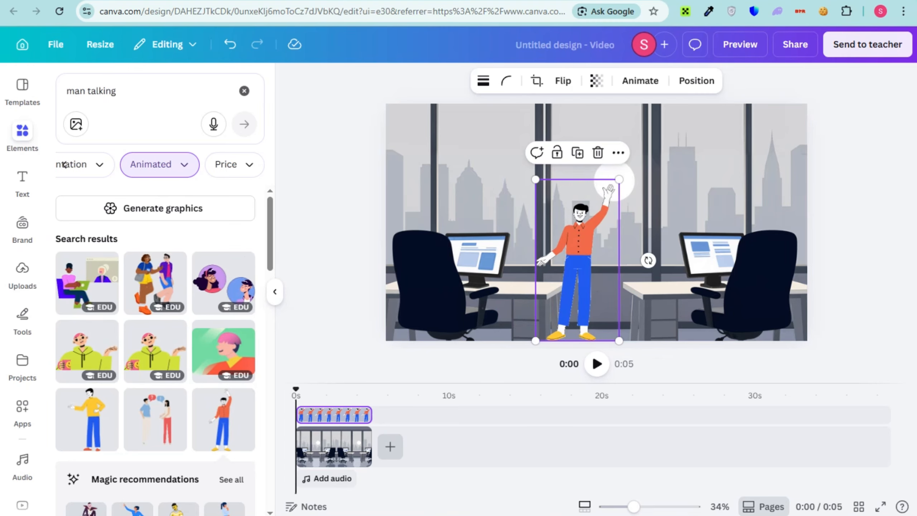
Replace the office background image with the animated graphic of three people at a planning board, found by searching "office"
click(660, 217)
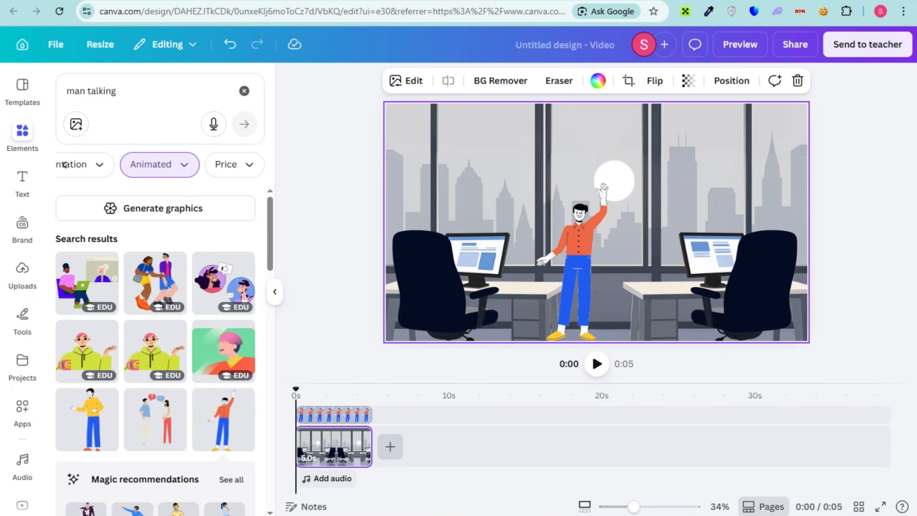
key(Delete)
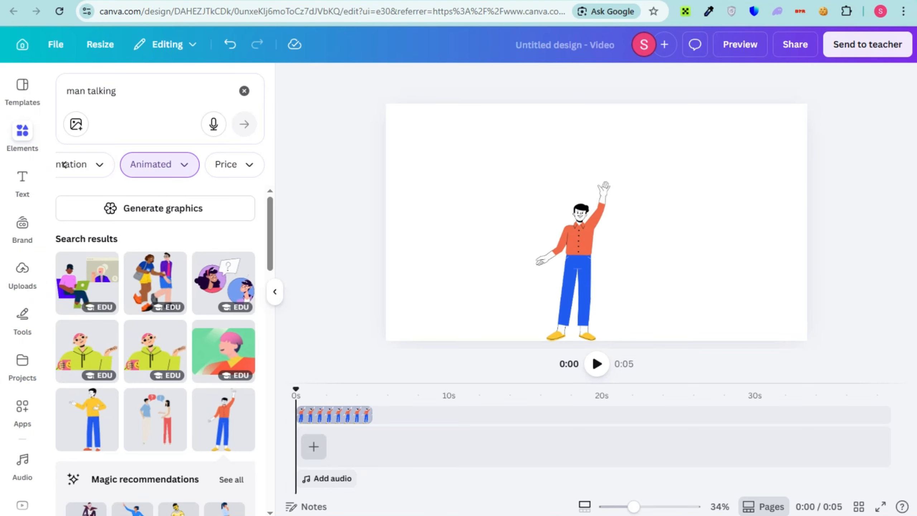
double_click(102, 90)
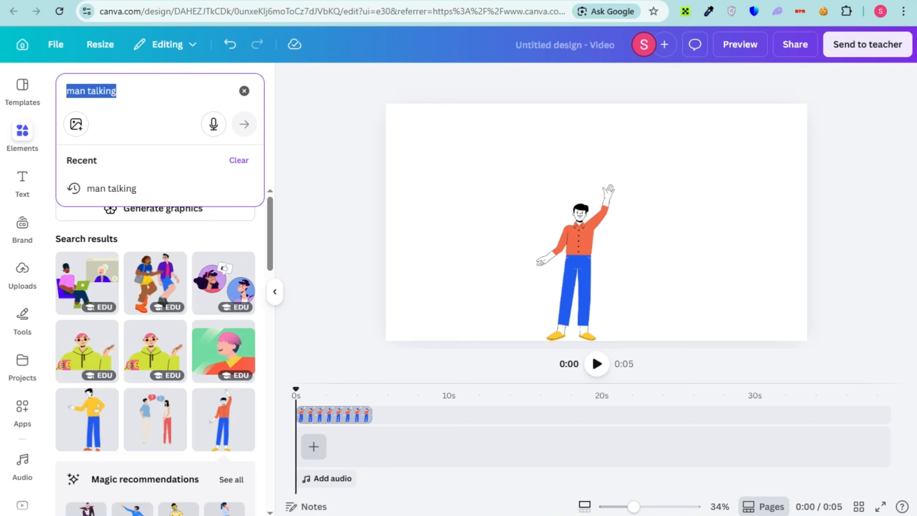
key(BackSpace)
click(105, 213)
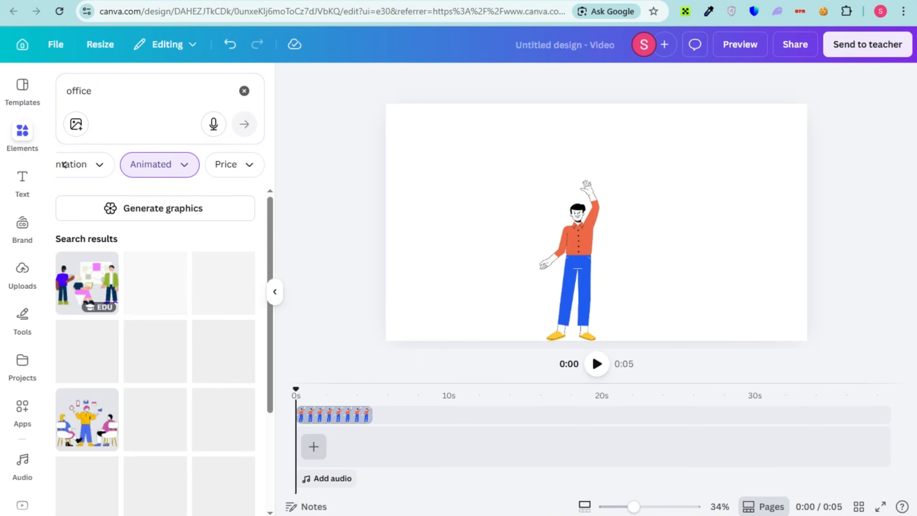
click(87, 283)
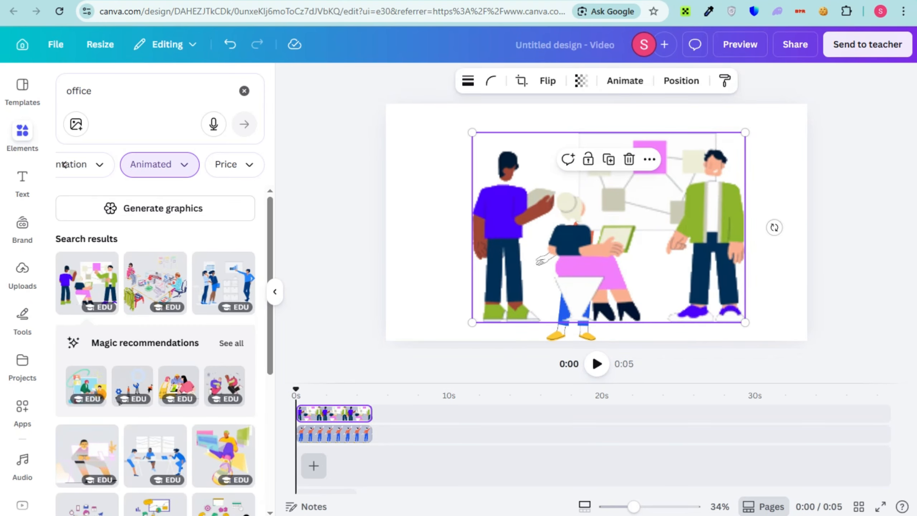
Place the man in the scene's left part and the three-person graphic, scaled to a matching height, in the right part
drag(745, 133, 690, 171)
drag(613, 220, 731, 204)
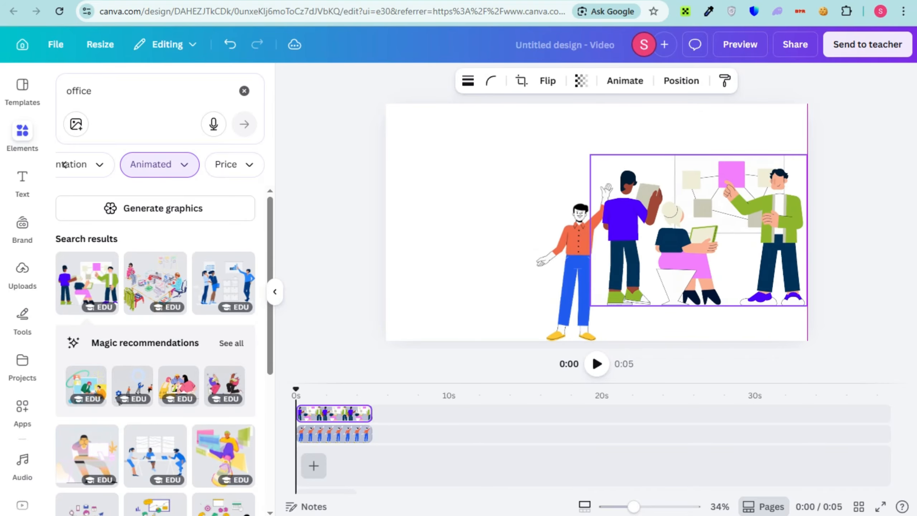
click(578, 246)
drag(578, 246, 454, 230)
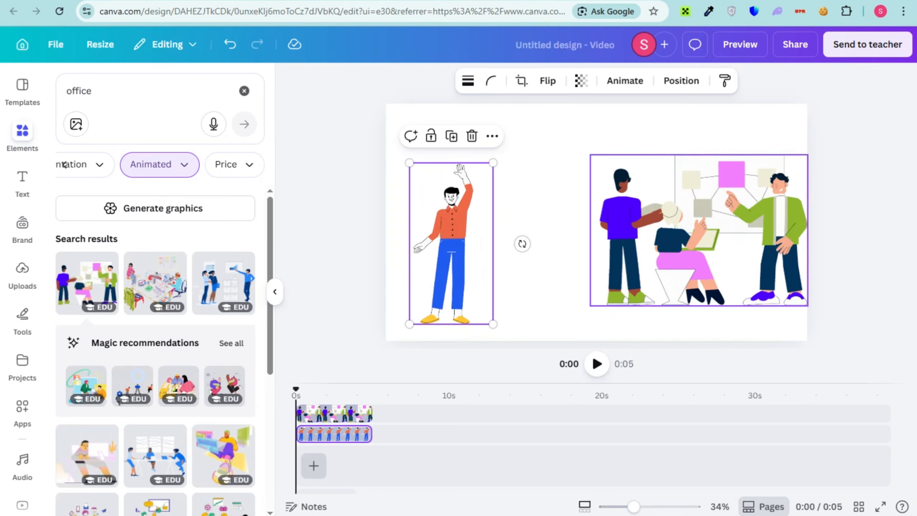
drag(699, 231, 632, 250)
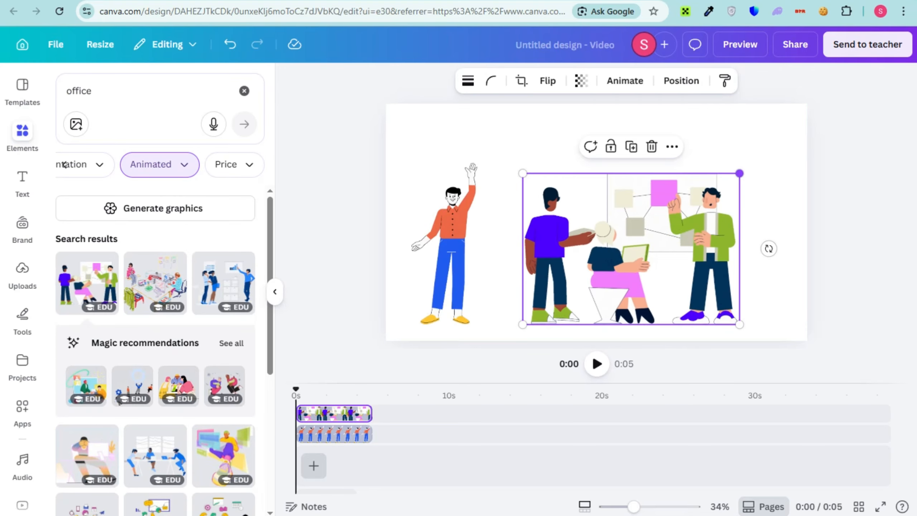
drag(740, 174, 774, 150)
click(451, 246)
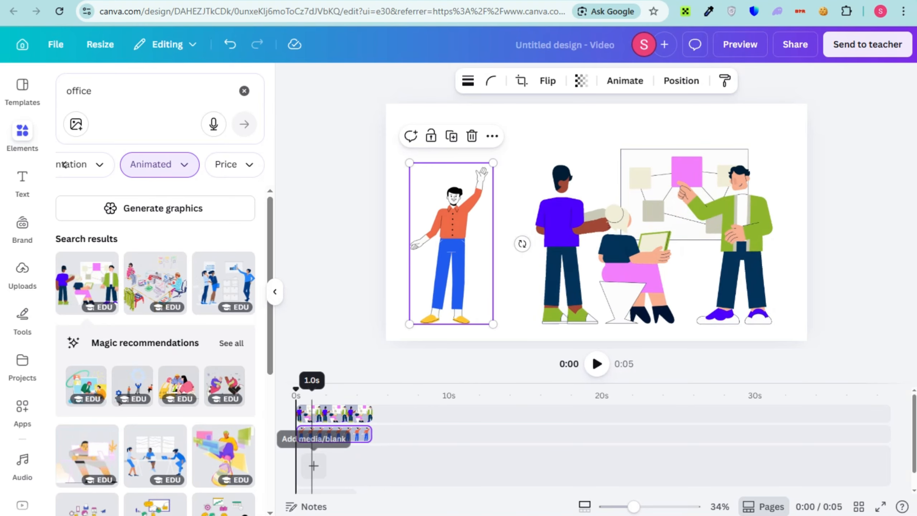
Add a blank 5-second scene and move the three-person graphic's clip directly behind the man's clip on the timeline
click(313, 466)
click(307, 434)
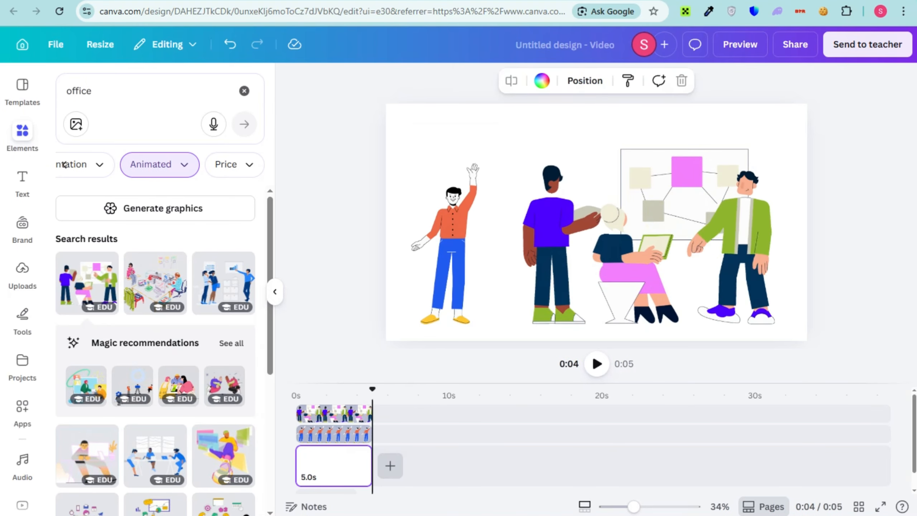
drag(349, 414, 426, 435)
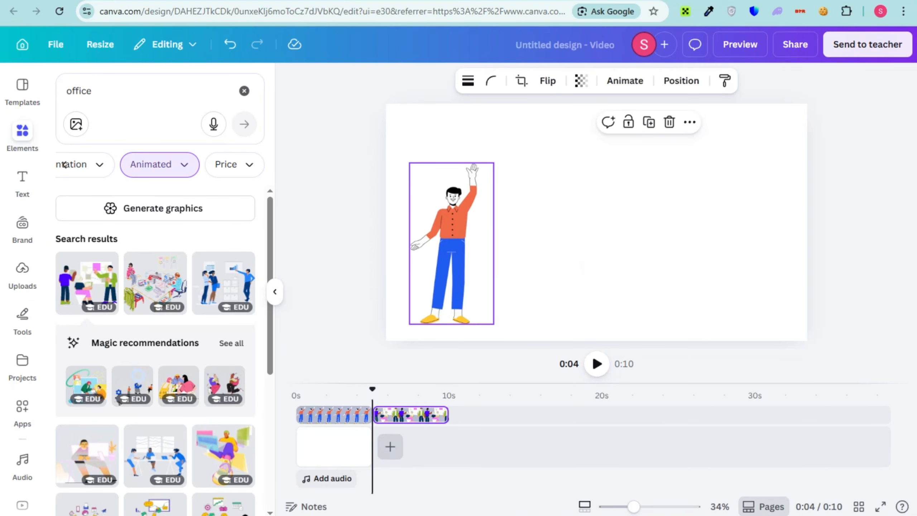
Enlarge the waving man slightly in the first scene, keeping his feet in place
click(453, 231)
drag(494, 162, 505, 142)
click(347, 162)
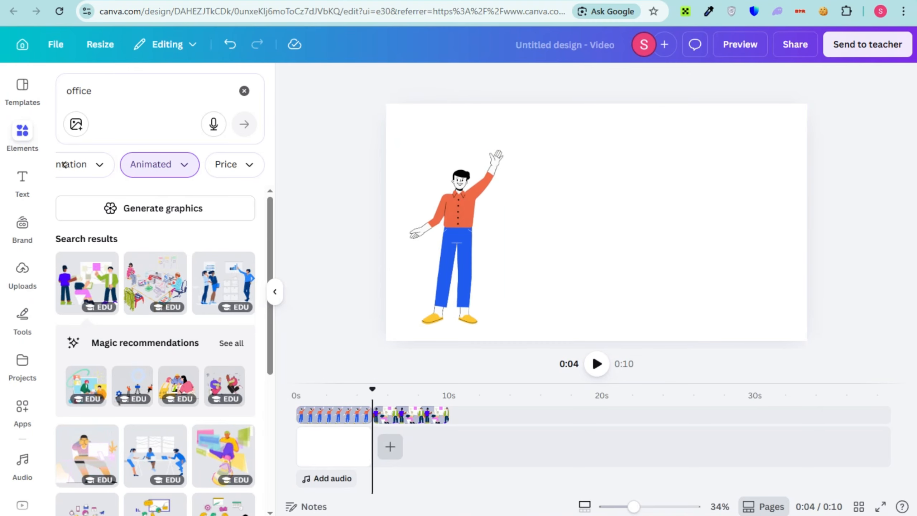
Add two more blank 5-second scenes after the first one on the timeline
click(437, 414)
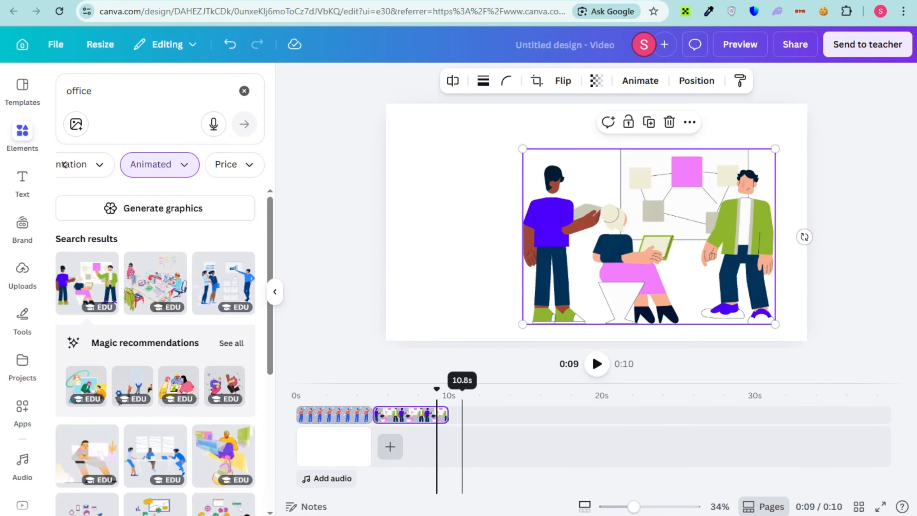
click(390, 446)
click(385, 416)
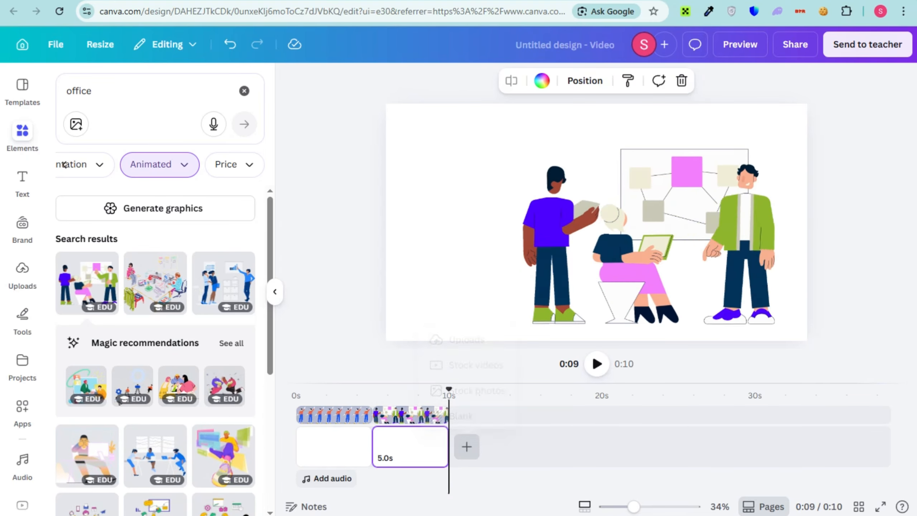
click(475, 448)
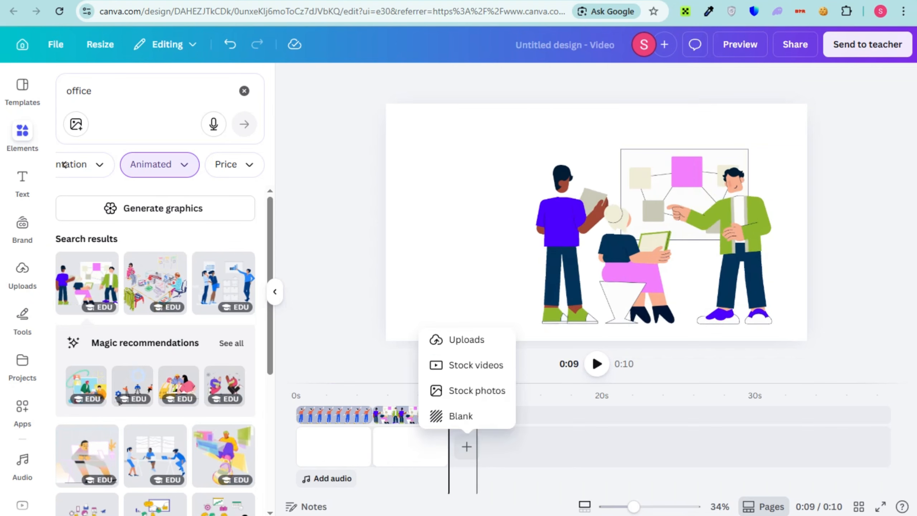
click(467, 447)
click(468, 447)
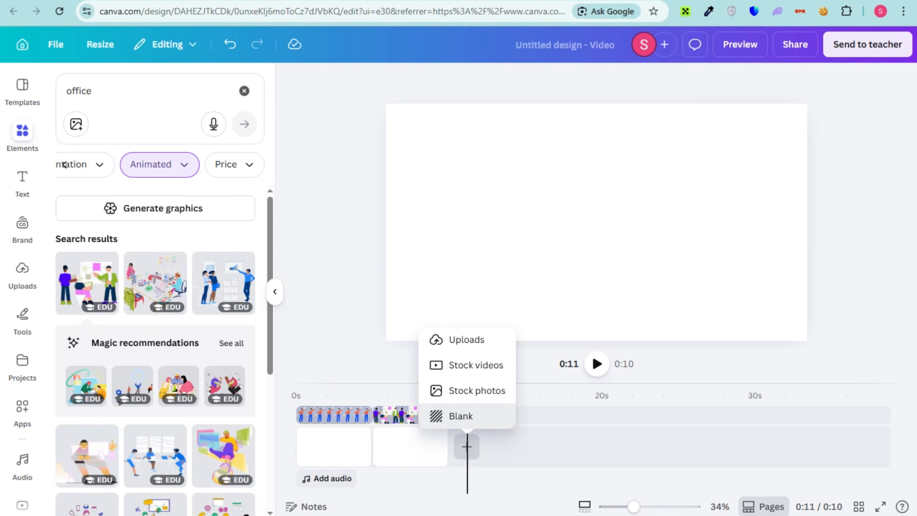
click(456, 415)
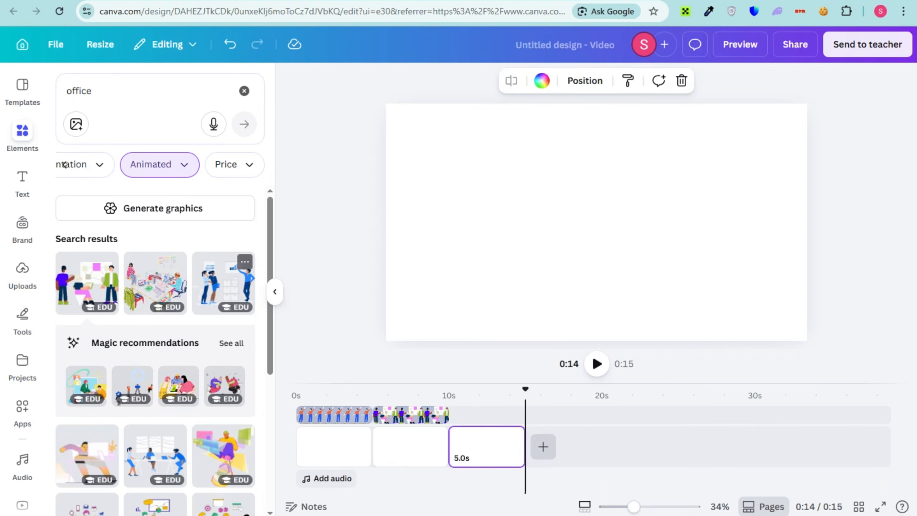
Add the animated graphic of two women watching a man at a bar chart and enlarge it to almost the scene's full height
click(223, 283)
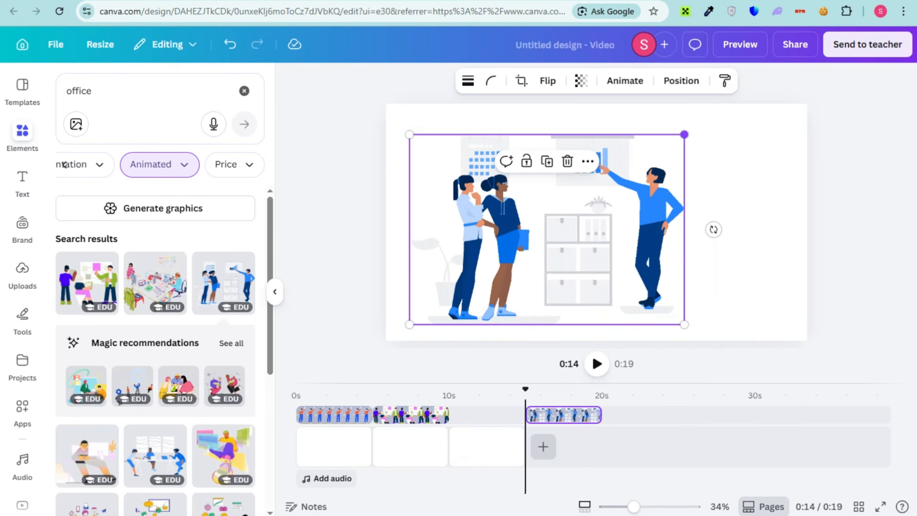
drag(684, 134, 734, 100)
drag(629, 206, 629, 223)
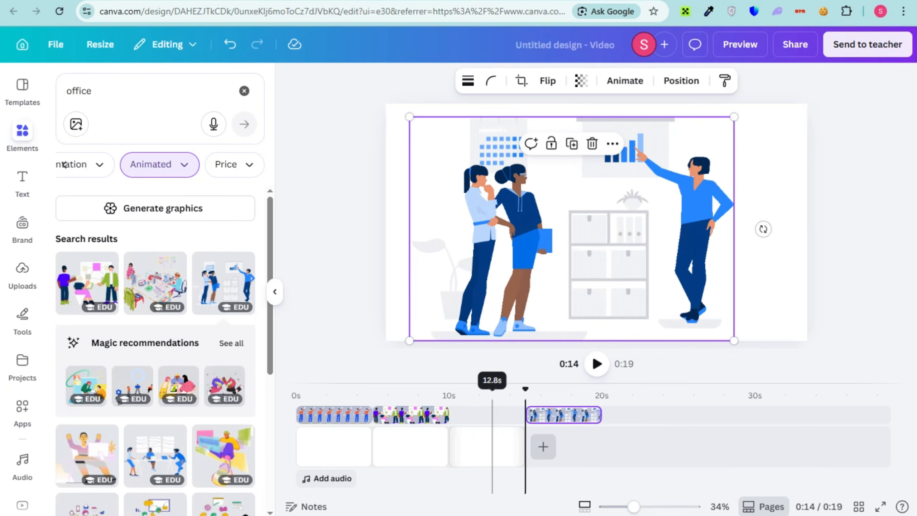
click(309, 395)
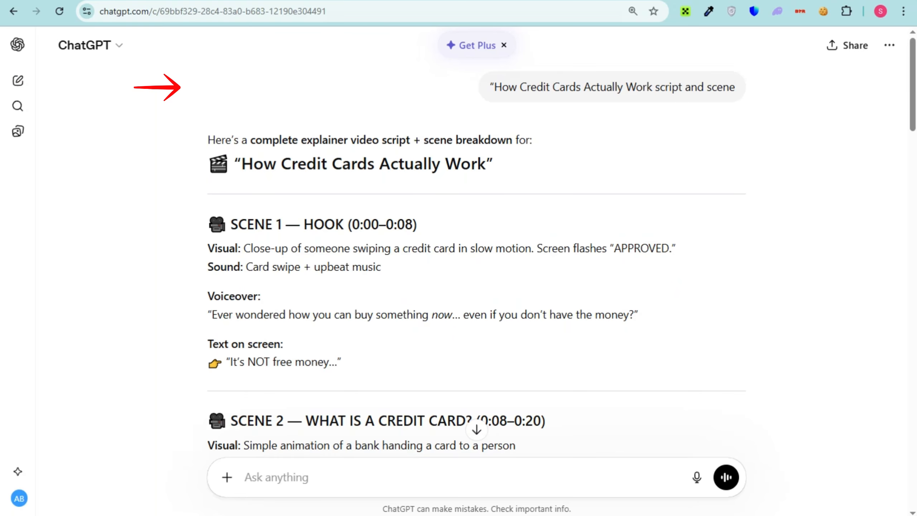
Copy Scene 1's voiceover line from the ChatGPT script and paste it into ElevenLabs Text to Speech
drag(232, 314, 638, 314)
right_click(538, 316)
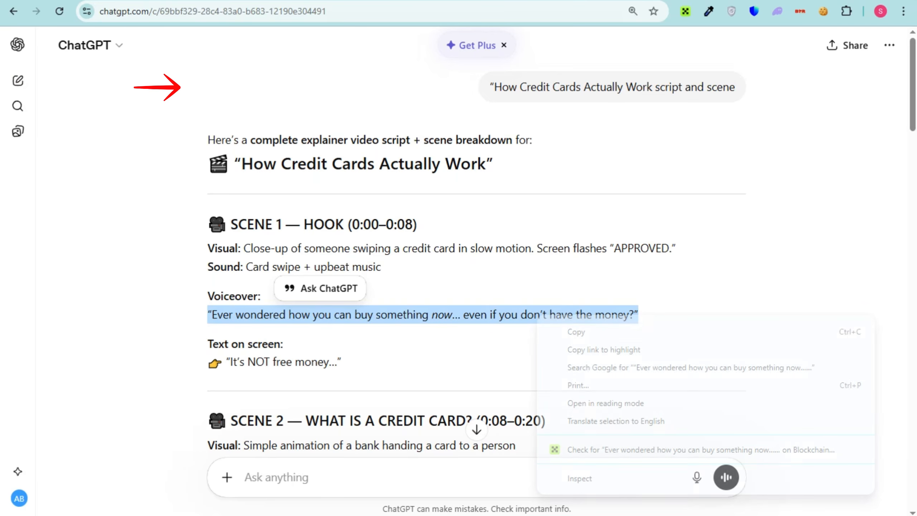
click(577, 332)
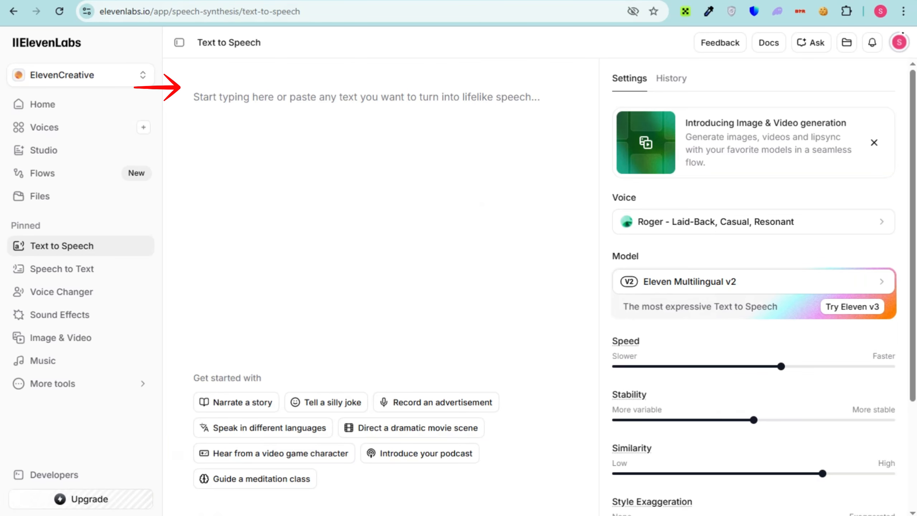
key(ctrl+v)
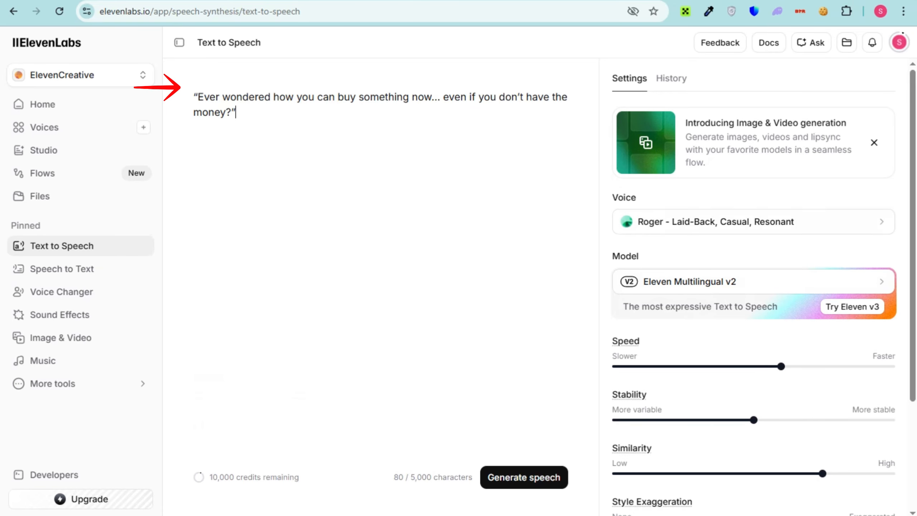
Listen to the "Vibrant & Deep Documentaries" voice preview and browse the voices available to explore
click(753, 222)
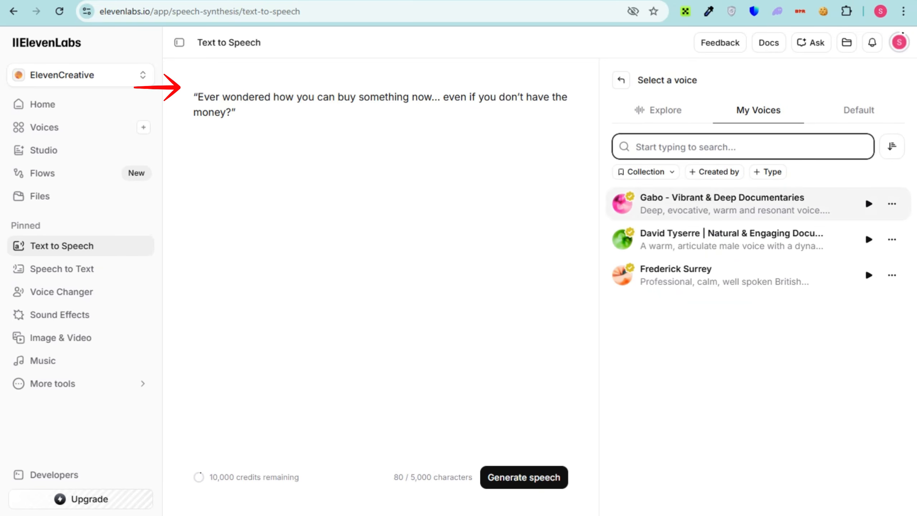
click(868, 204)
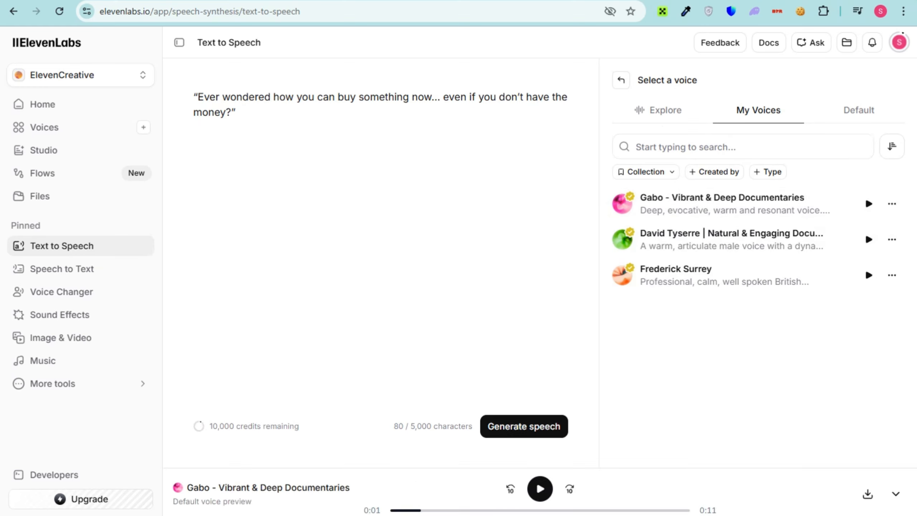
click(658, 111)
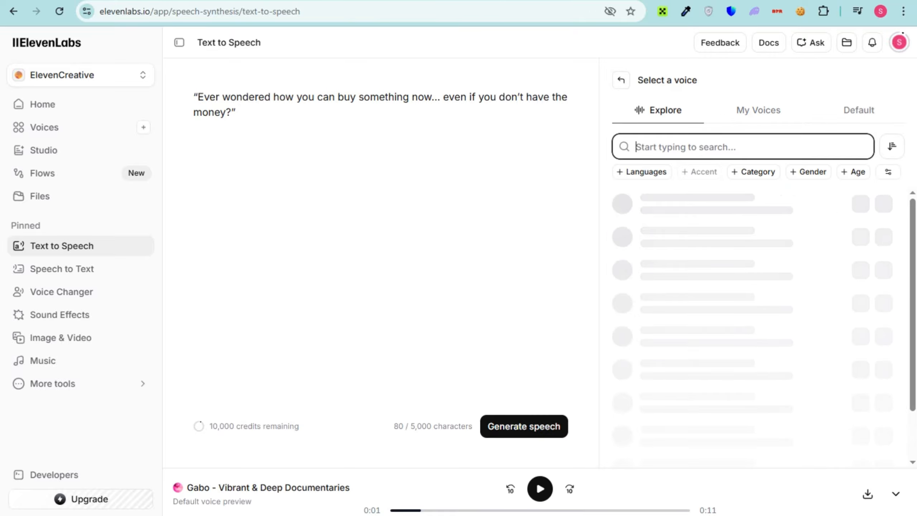
scroll(751, 310, down, 7)
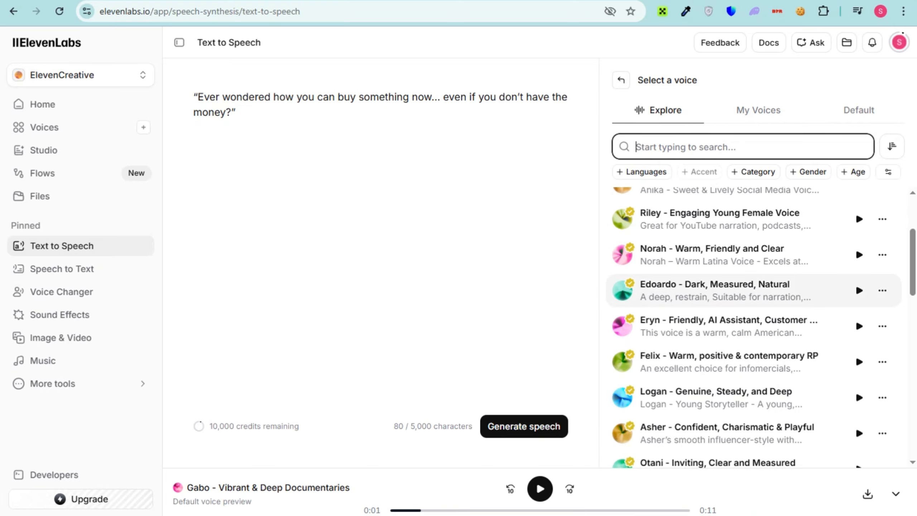
scroll(751, 310, down, 10)
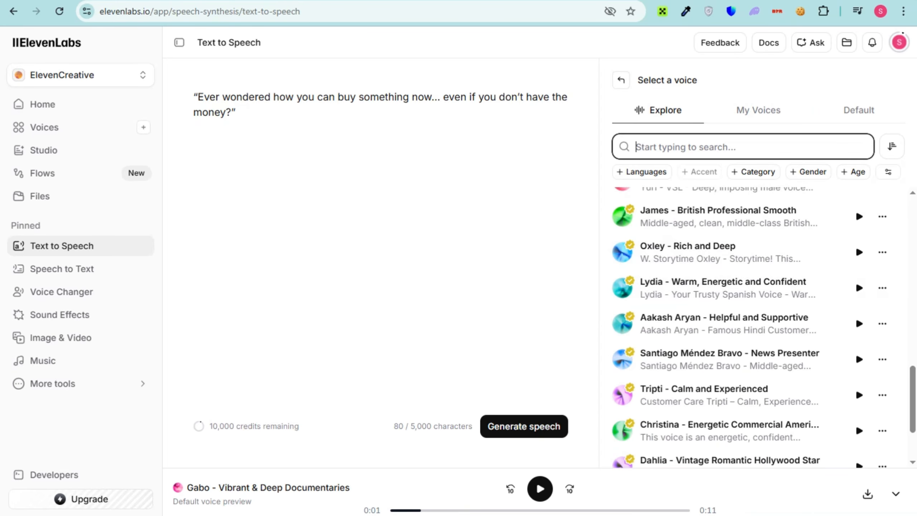
Search the voices for "brit", preview the "British, Seasoned and Steady" voice and select it
text(brit)
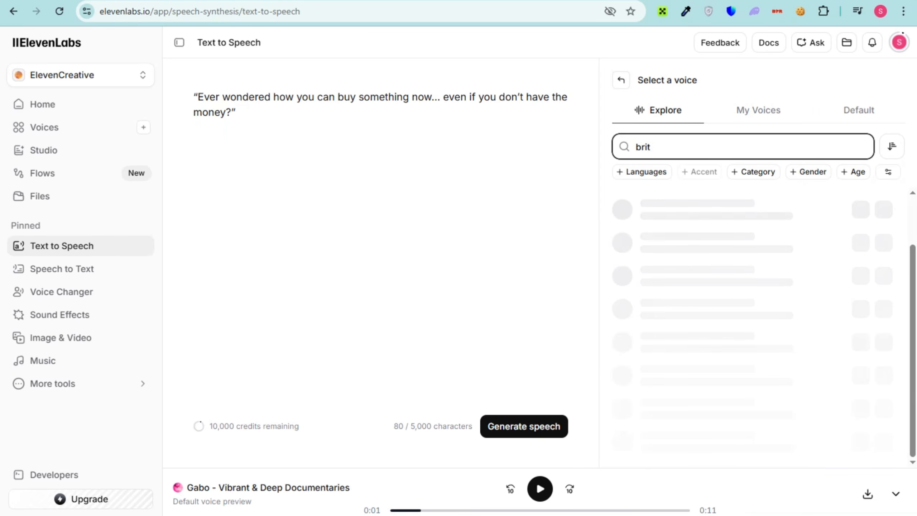
scroll(751, 253, up, 1)
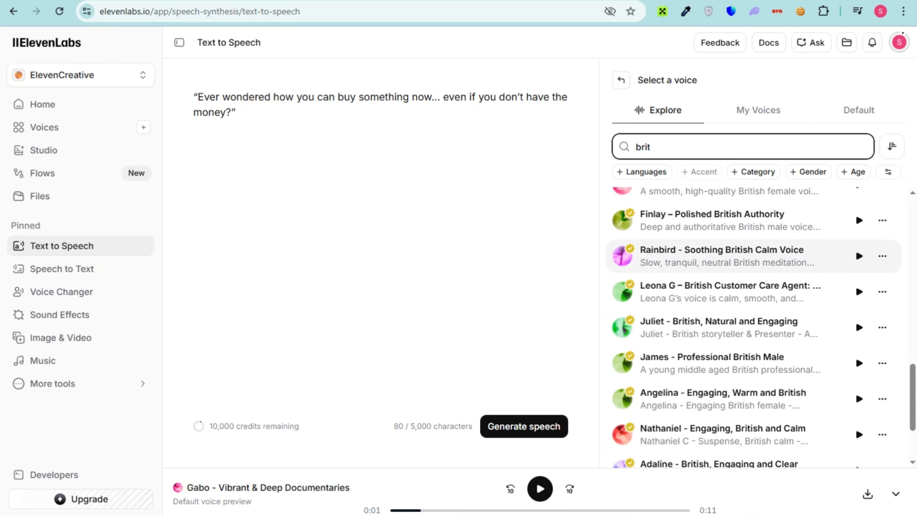
scroll(750, 253, up, 5)
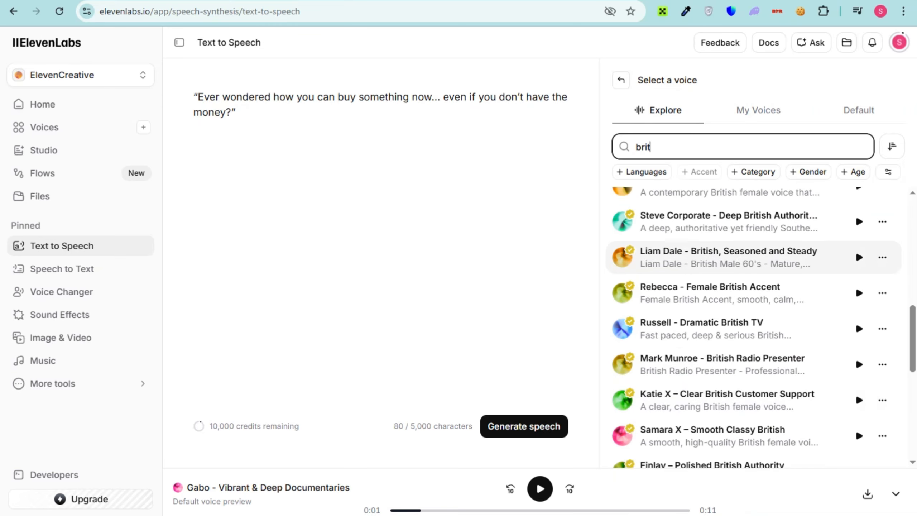
click(859, 257)
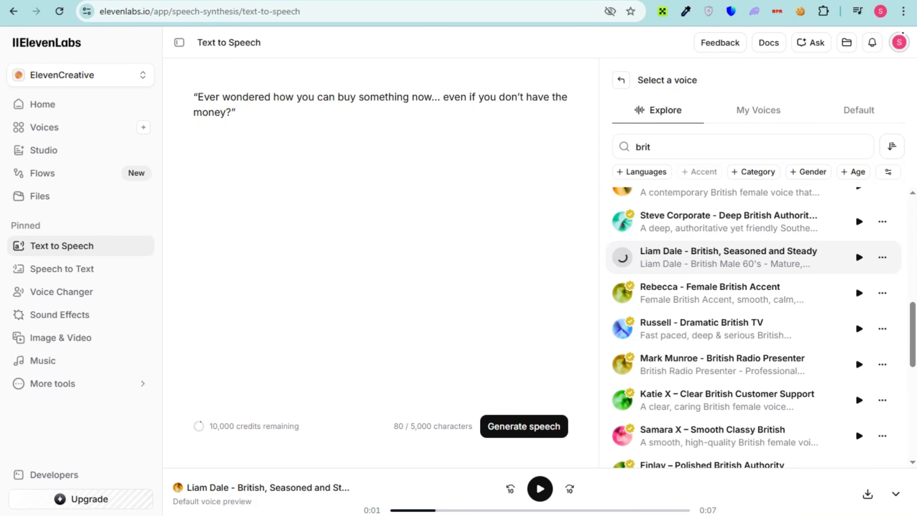
click(722, 257)
Review the voice settings and generate the speech for the pasted voiceover line
scroll(754, 263, down, 5)
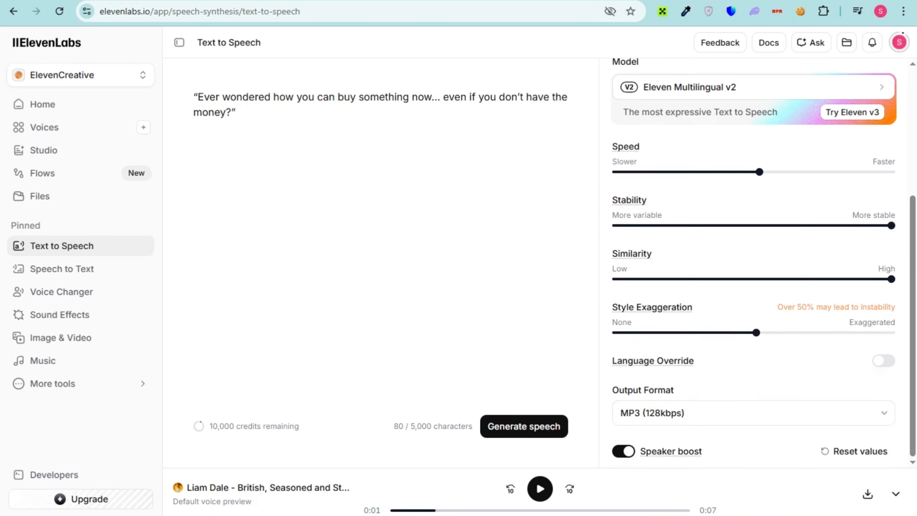
scroll(754, 263, up, 5)
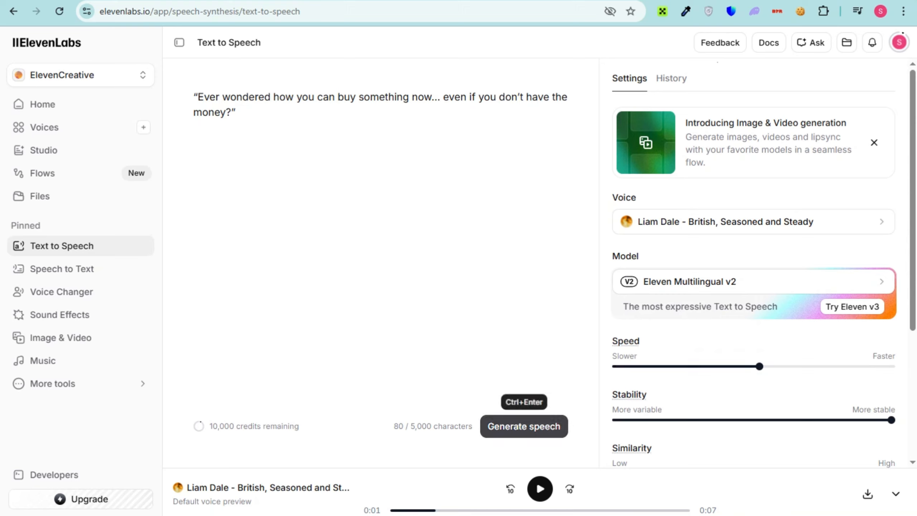
click(524, 426)
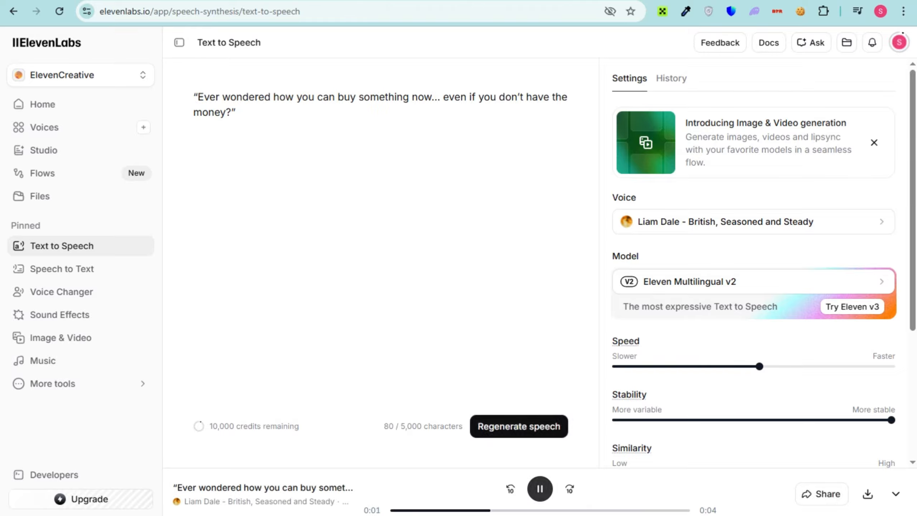
Download the generated speech, upload it to Canva and place the ElevenLabs audio on the timeline beneath the first scene
click(867, 493)
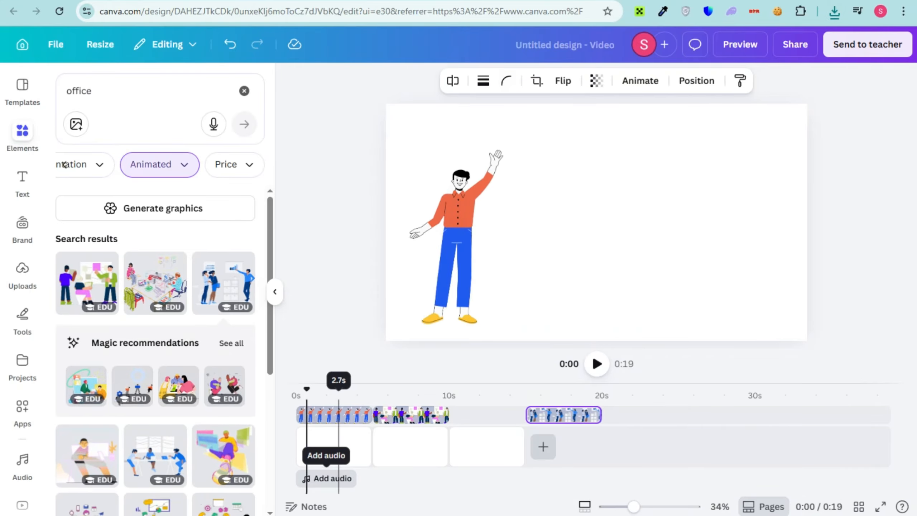
click(335, 478)
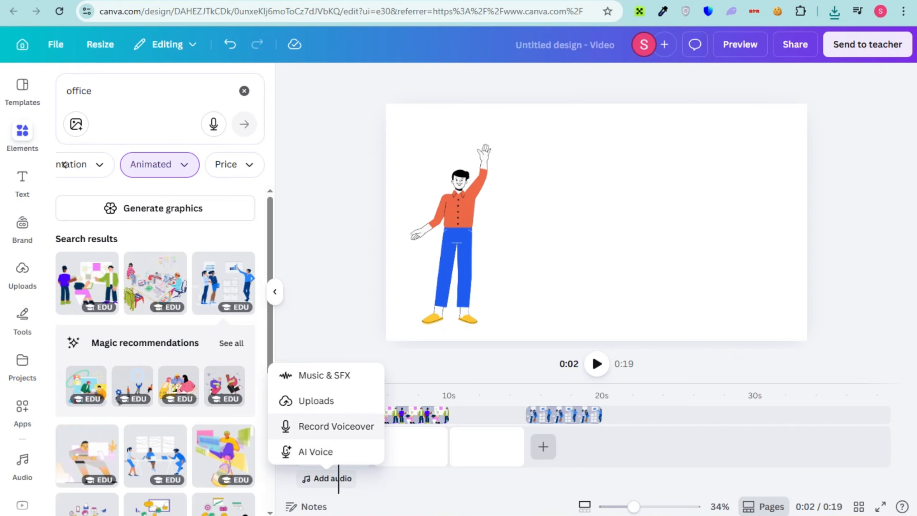
click(317, 401)
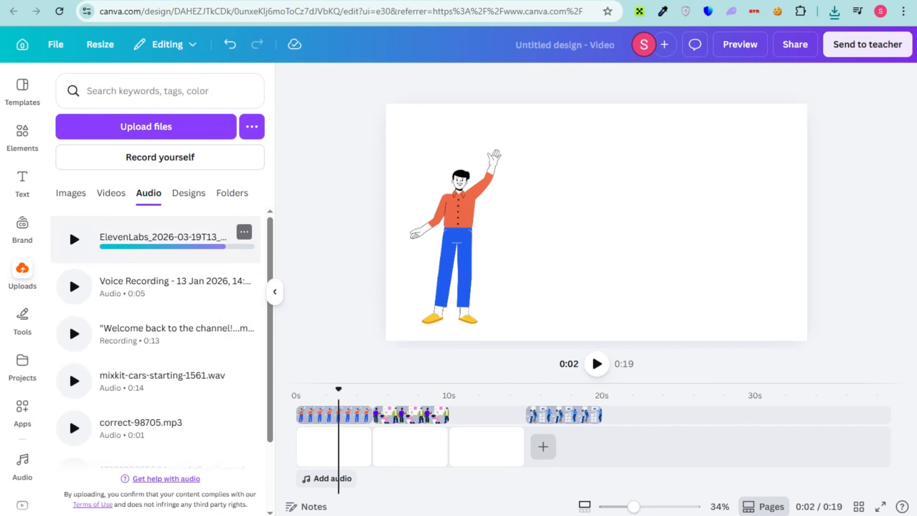
drag(159, 240, 342, 479)
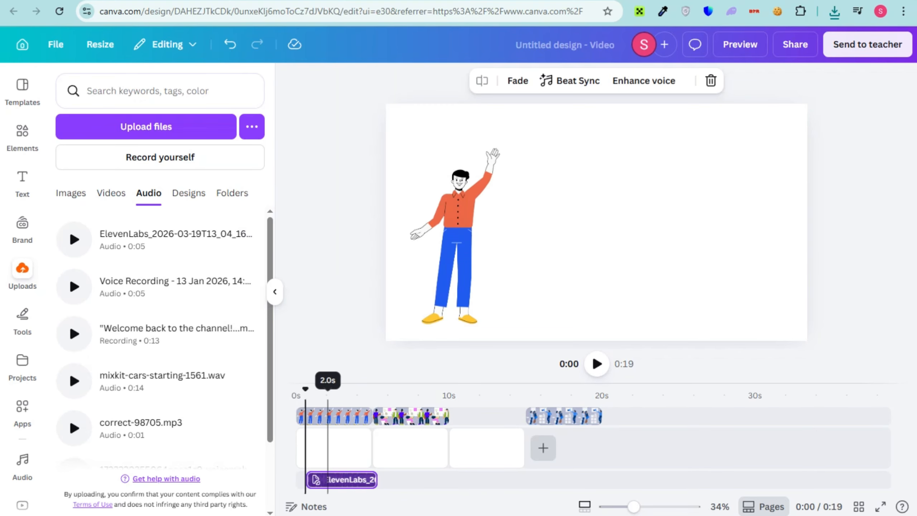
Play the video from near the start to check the voiceover clip against the first scene
click(332, 480)
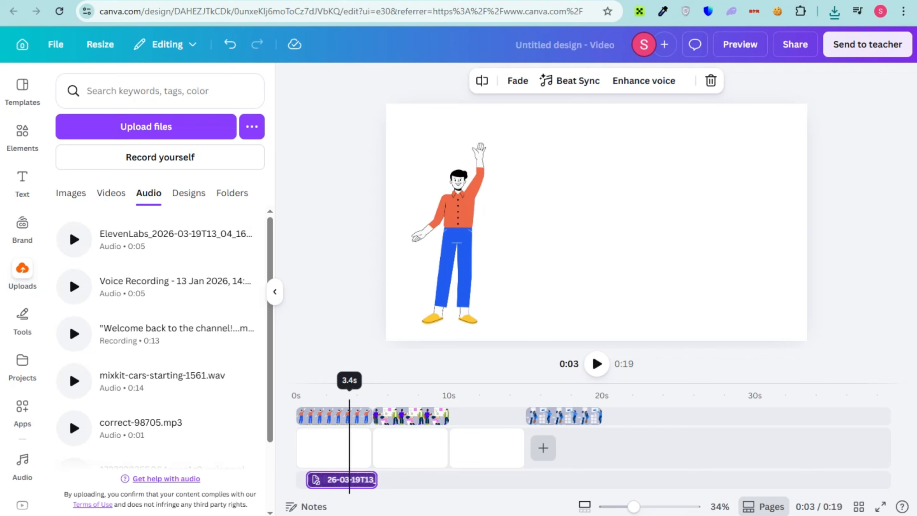
click(303, 395)
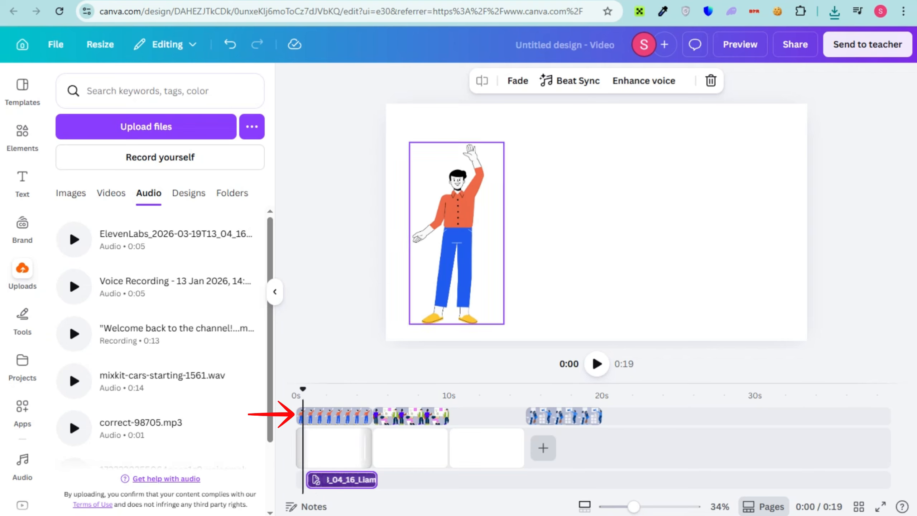
key(space)
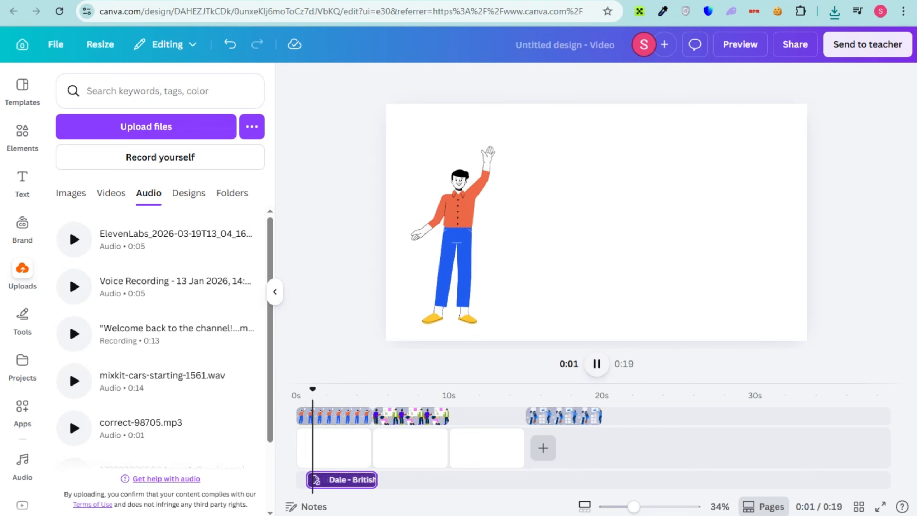
key(space)
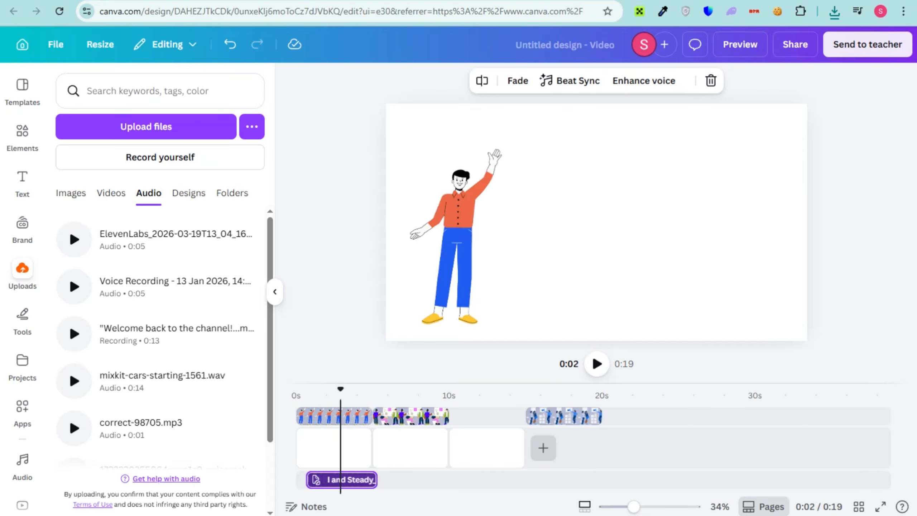
Preview the uploaded ElevenLabs recording and check the timeline playback from around the 2-second mark
click(75, 239)
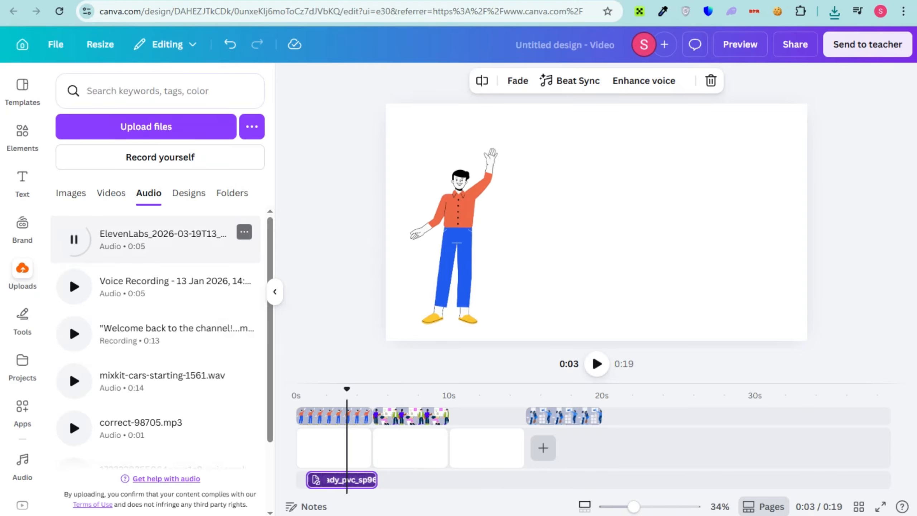
drag(74, 239, 327, 479)
click(329, 480)
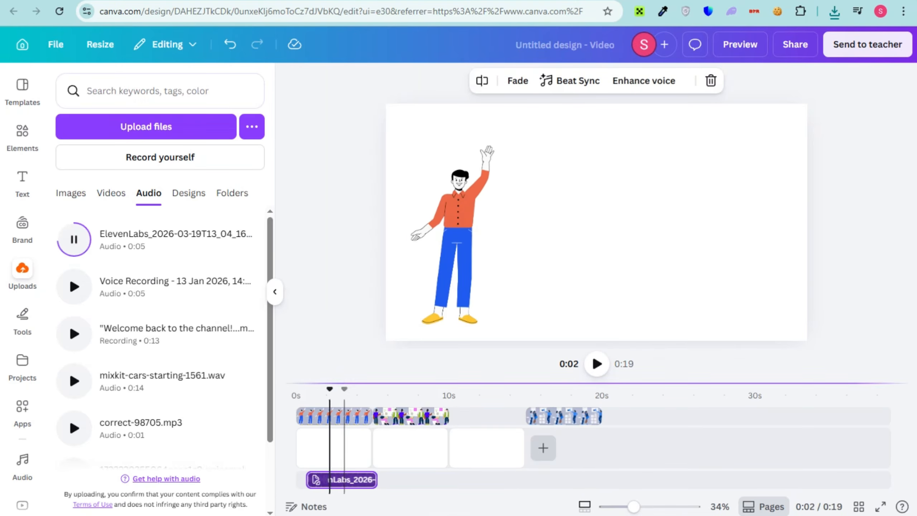
key(space)
key(space)
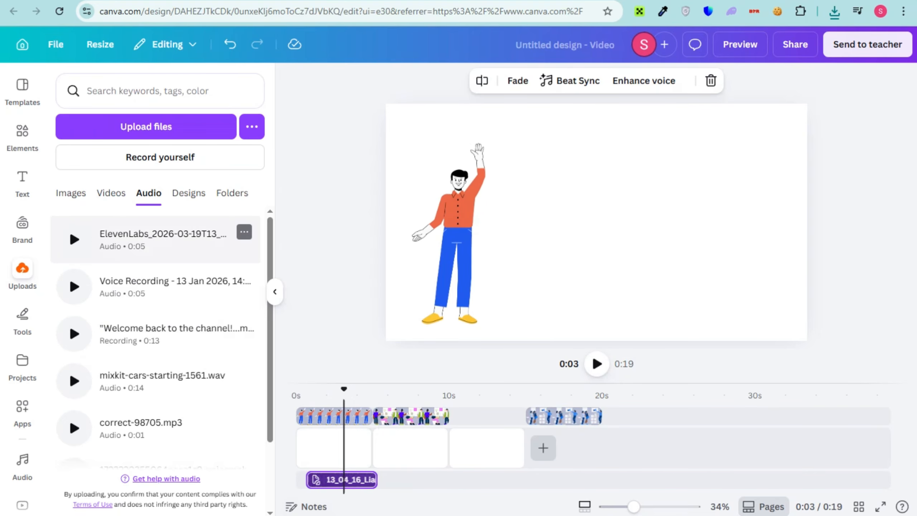
Place a second copy of the ElevenLabs audio at the start of the timeline and look through the first clip's track options
drag(162, 238, 308, 479)
right_click(356, 462)
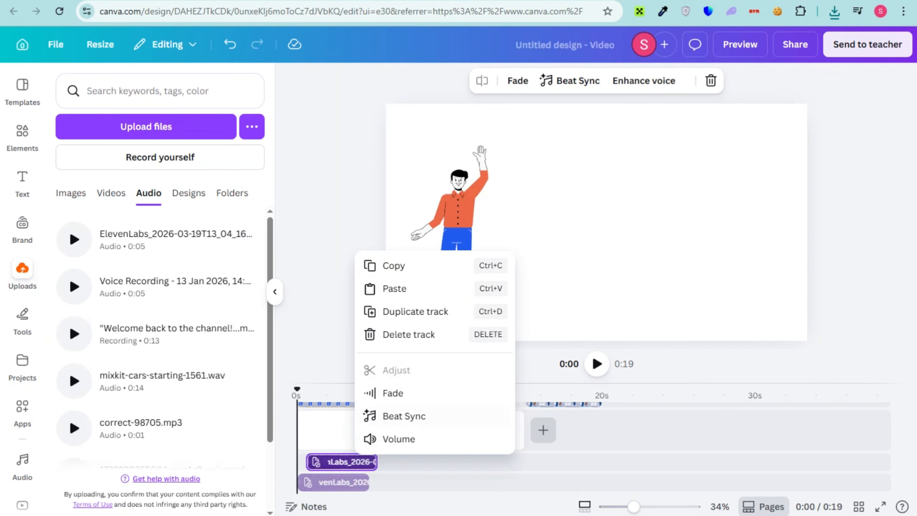
click(338, 463)
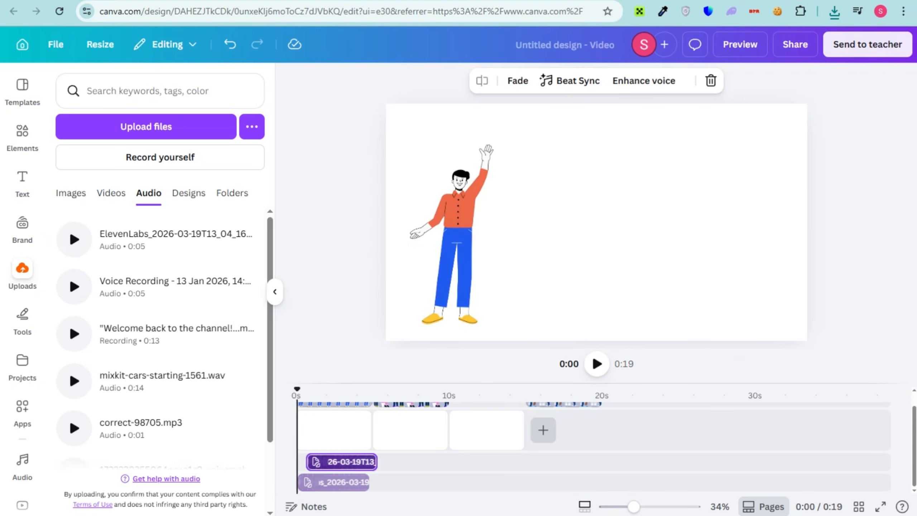
right_click(337, 464)
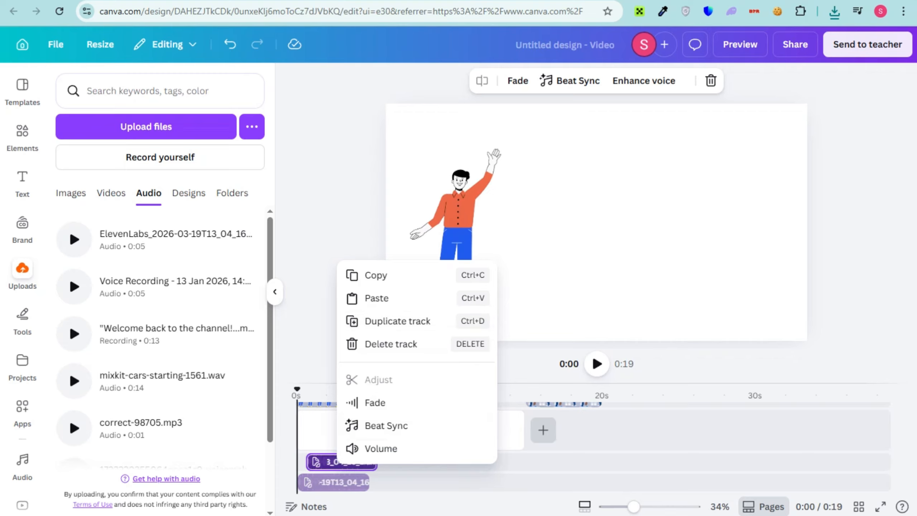
click(362, 472)
click(313, 462)
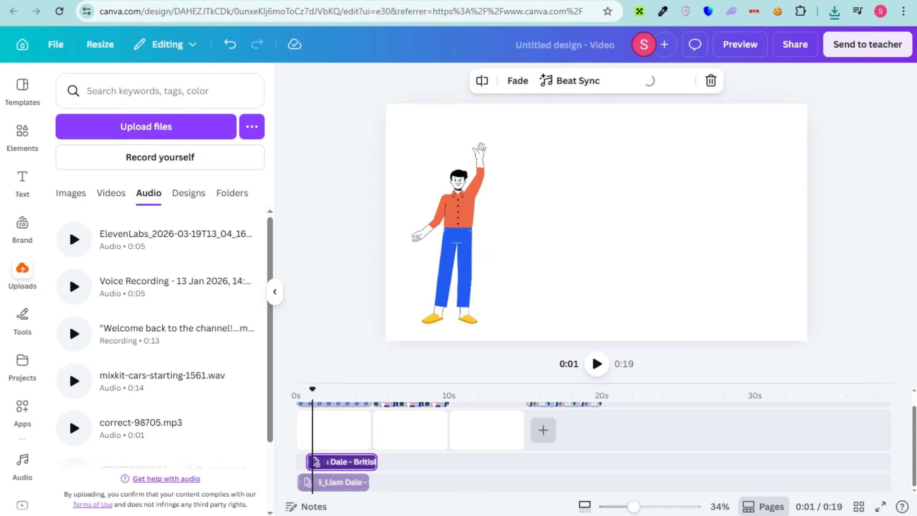
Move the playhead to 0.2 s and play the first scene to check its two voiceover tracks
drag(313, 389, 300, 390)
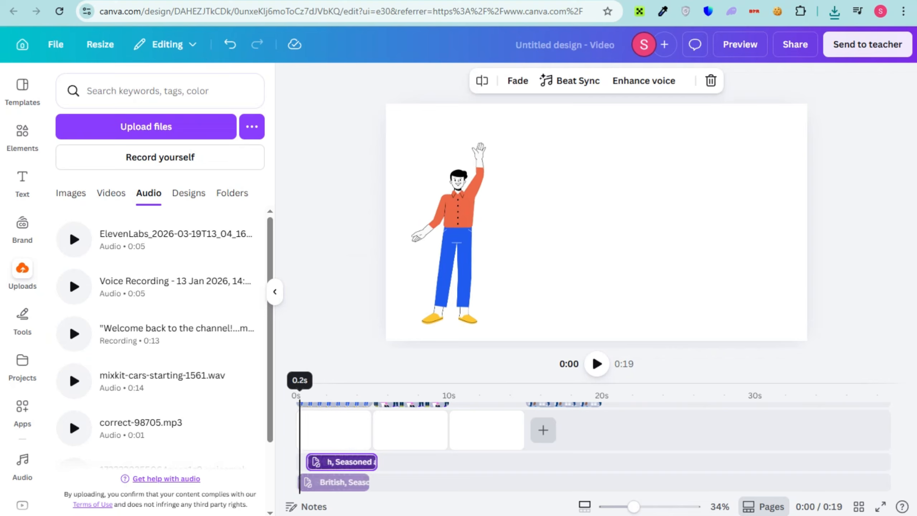
key(space)
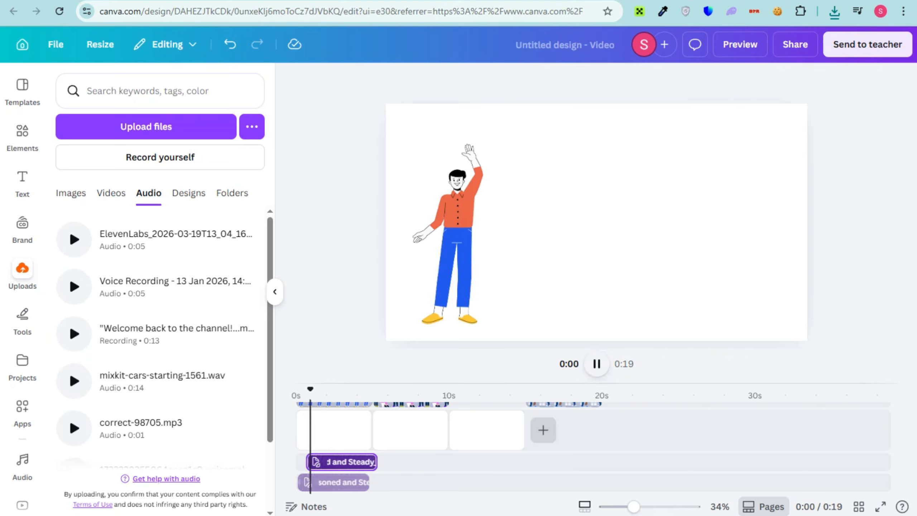
key(space)
right_click(831, 515)
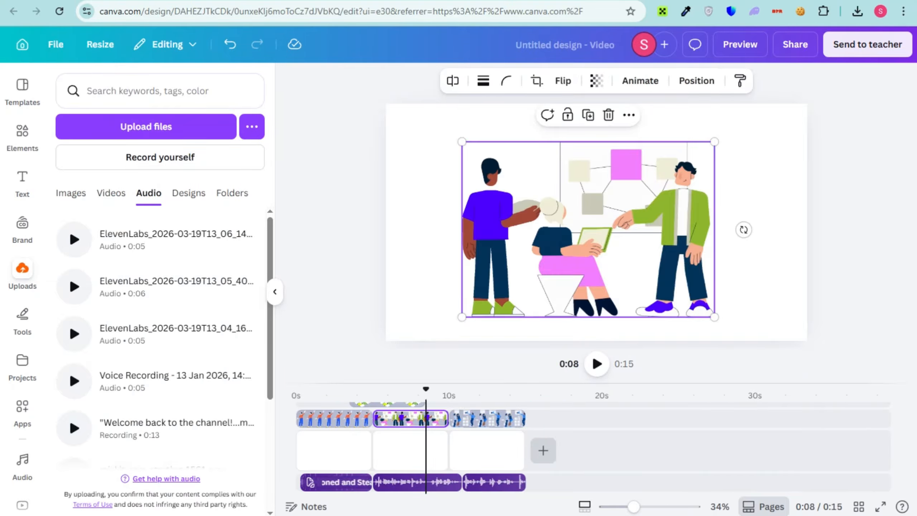
Download the finished design as an MP4 video at 1080p (HD) and play the exported file
click(686, 303)
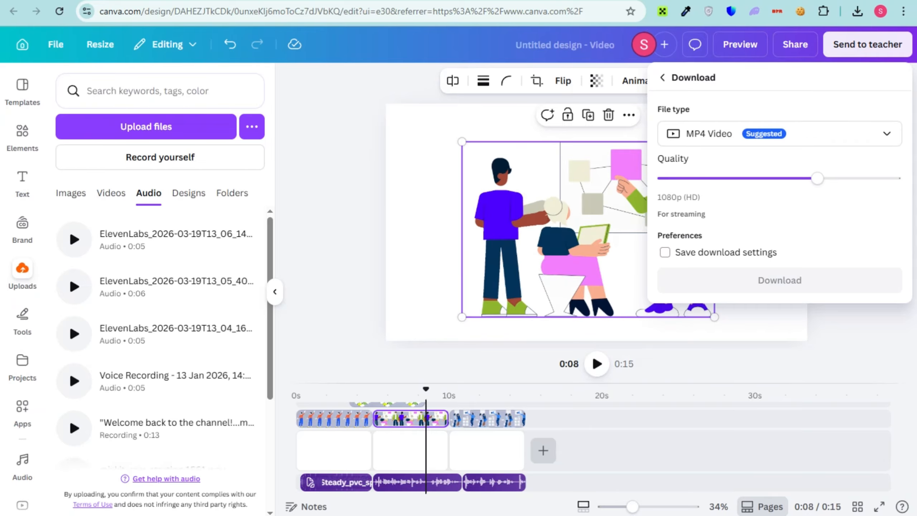
click(780, 280)
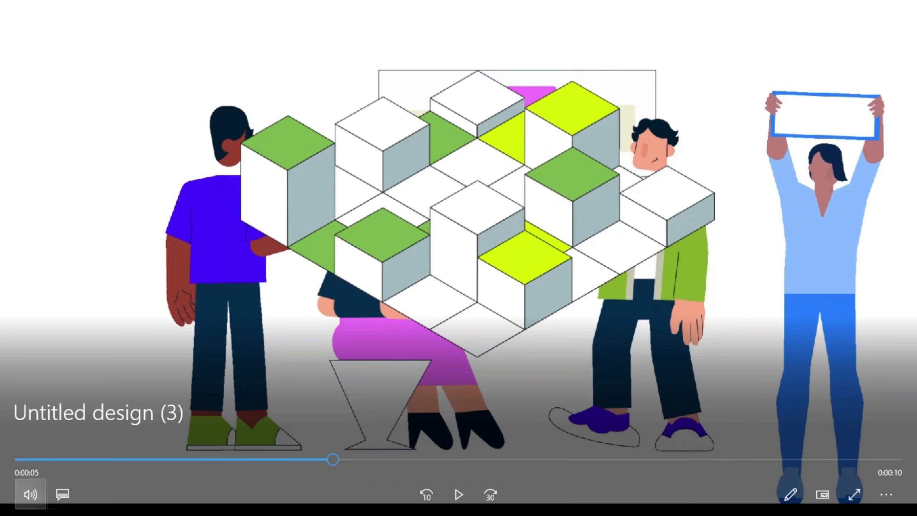
click(458, 494)
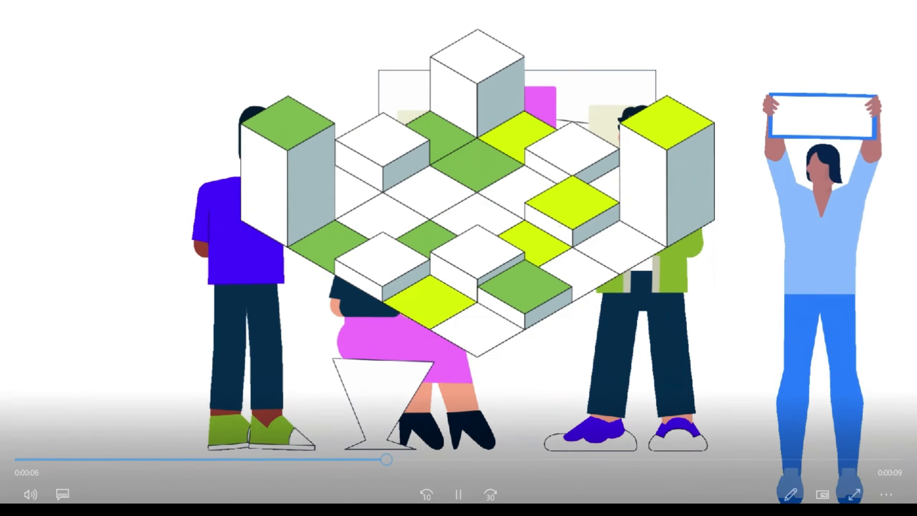